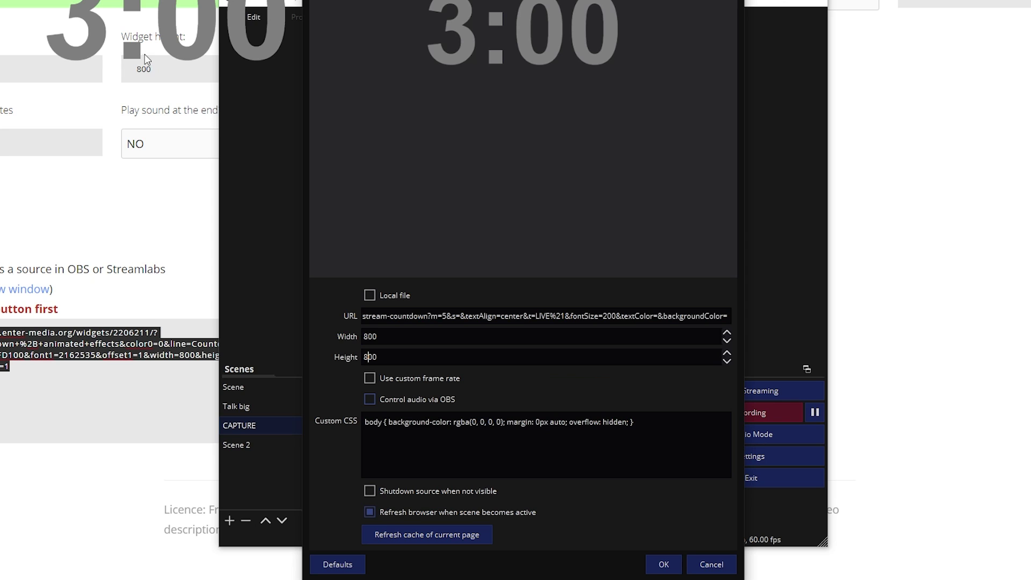
Step: Replace the browser source URL with the copied countdown widget URL and confirm
{"action": "key", "text": "ctrl+a"}
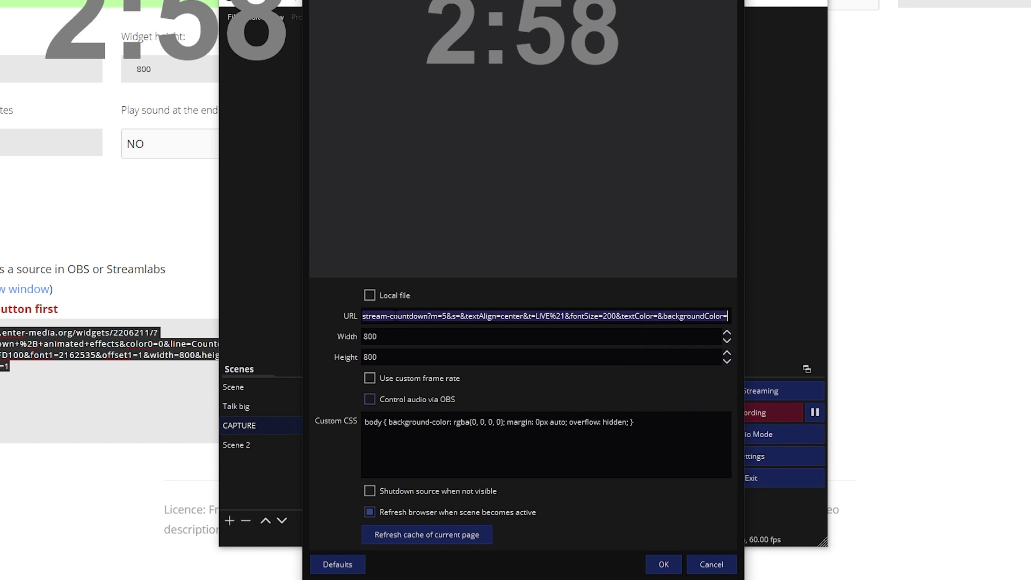
{"action": "key", "text": "ctrl+v"}
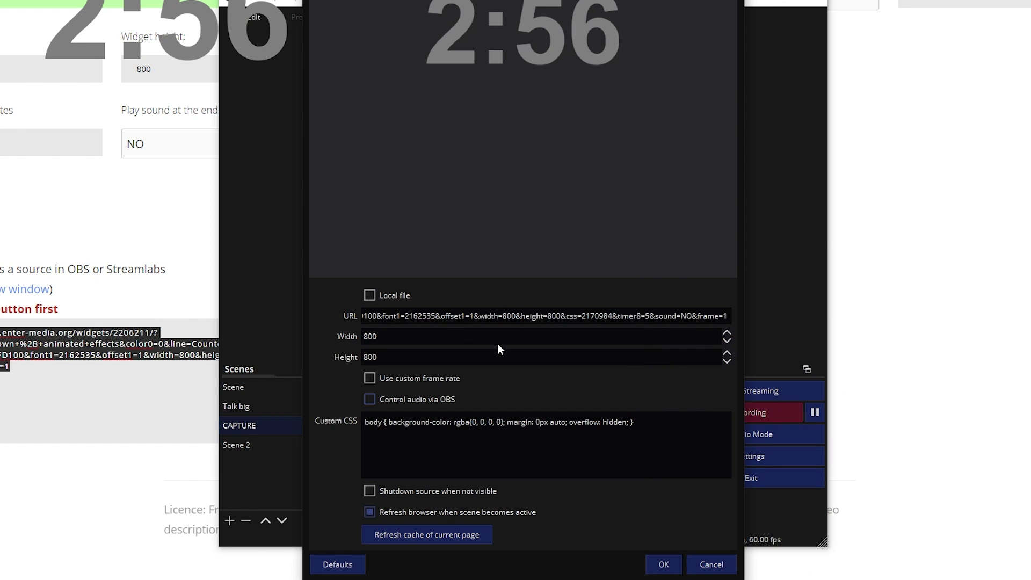
{"action": "left_click", "coordinate": [662, 564]}
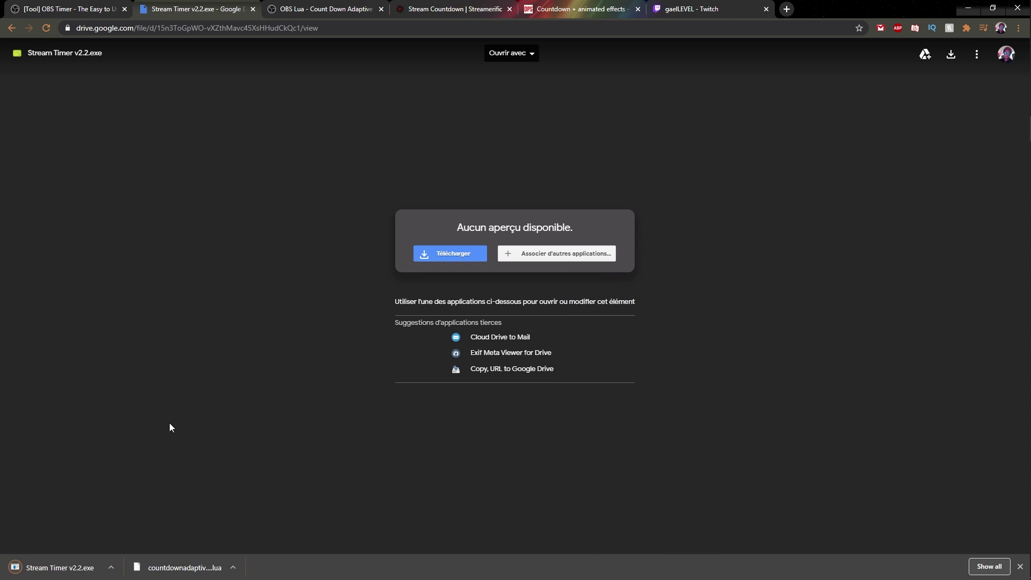
Step: Run the downloaded Stream Timer v2.2.exe from Chrome's download bar
{"action": "left_click", "coordinate": [75, 568]}
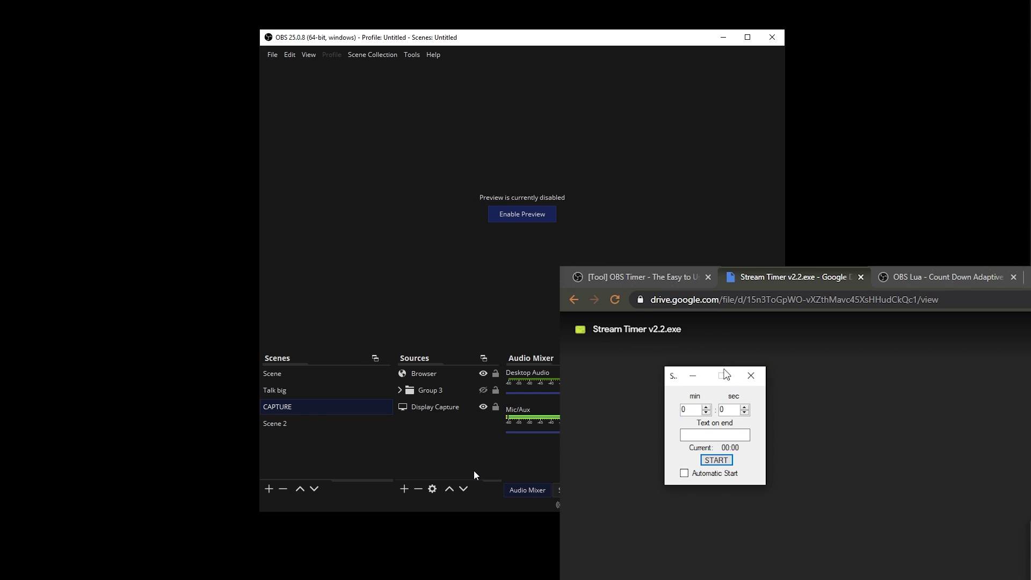
Step: Move the Stream Timer window into view, set minutes to 5 and end text 'LIVE NOW!'
{"action": "left_click_drag", "start_coordinate": [677, 375], "coordinate": [748, 407]}
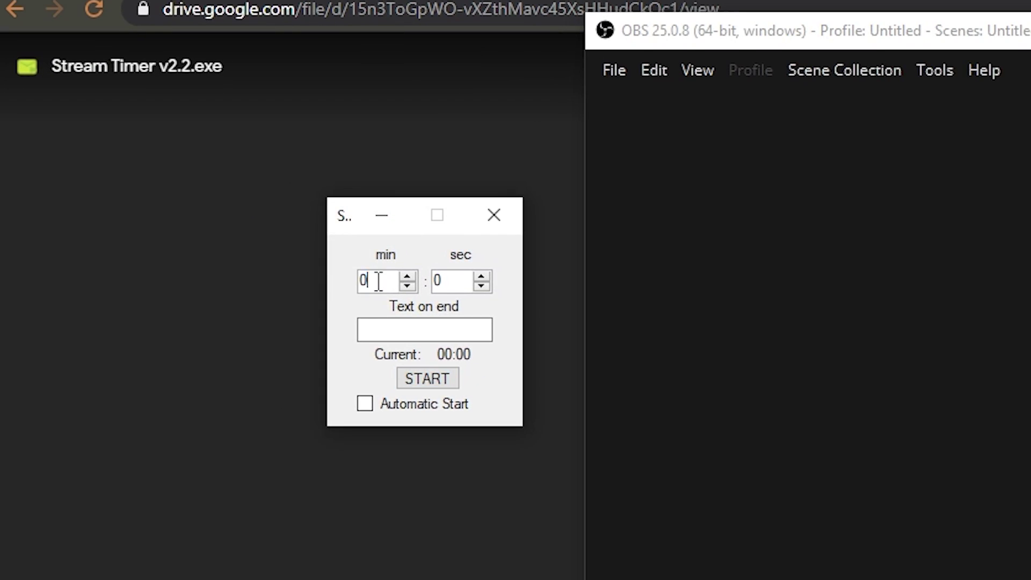
{"action": "left_click_drag", "start_coordinate": [376, 279], "coordinate": [330, 281]}
{"action": "type", "text": "5"}
{"action": "left_click", "coordinate": [400, 329]}
{"action": "type", "text": "LIVE NOW!"}
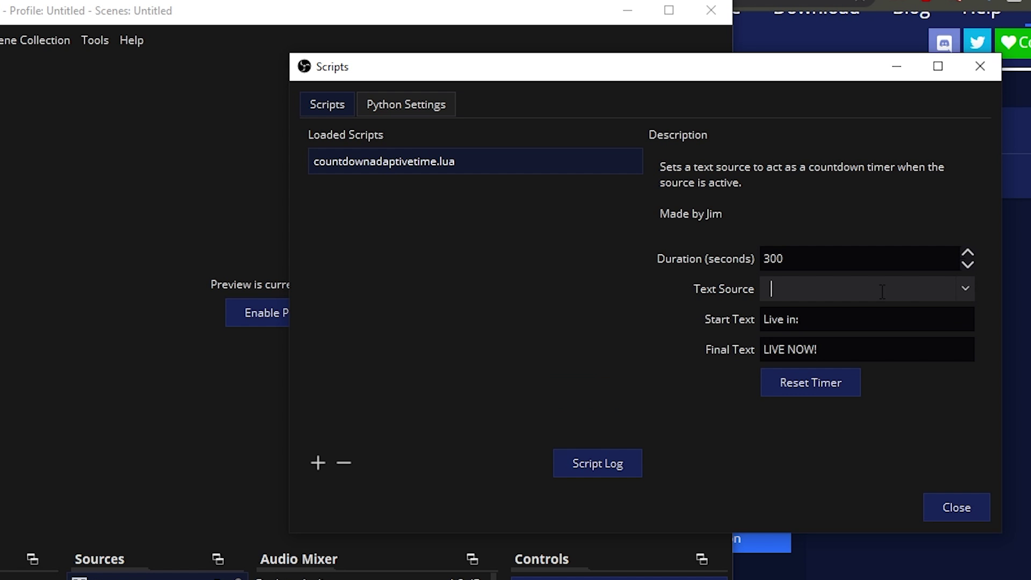
Step: Point the countdown script at the 'Timer text' source and reset its timer
{"action": "left_click", "coordinate": [845, 288]}
{"action": "type", "text": "Timer text"}
{"action": "left_click", "coordinate": [809, 382]}
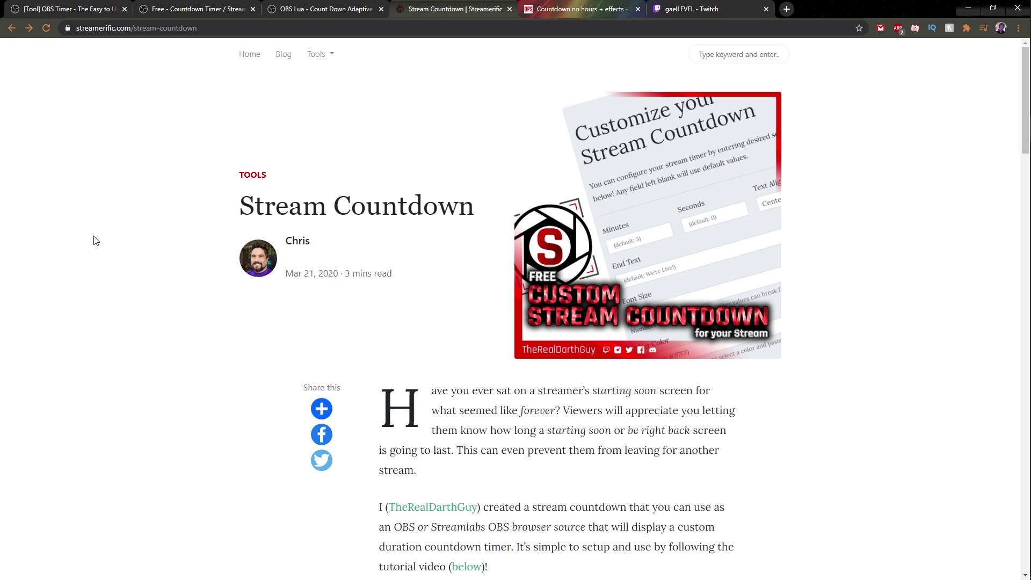
Step: Fill the Streamerific countdown form with 5 minutes, Center alignment and LIVE! end text
{"action": "scroll", "coordinate": [166, 193], "scroll_direction": "down", "scroll_amount": 8}
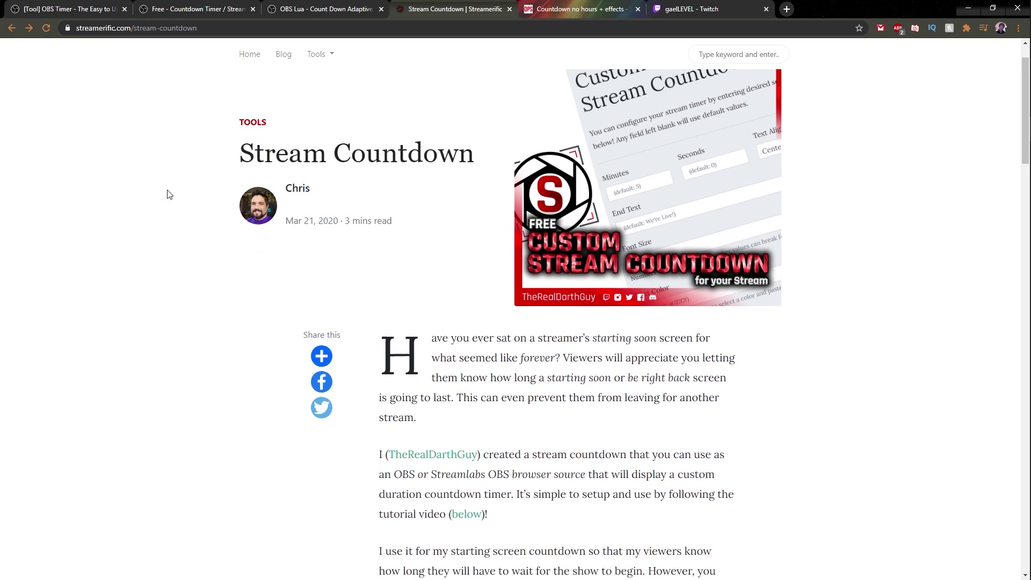
{"action": "scroll", "coordinate": [185, 199], "scroll_direction": "down", "scroll_amount": 5}
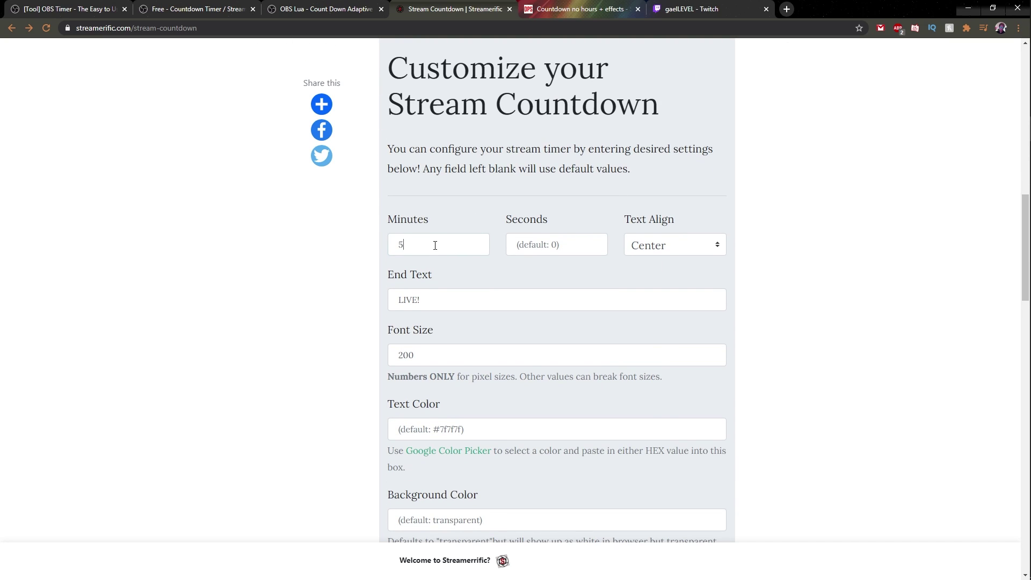
{"action": "double_click", "coordinate": [404, 242]}
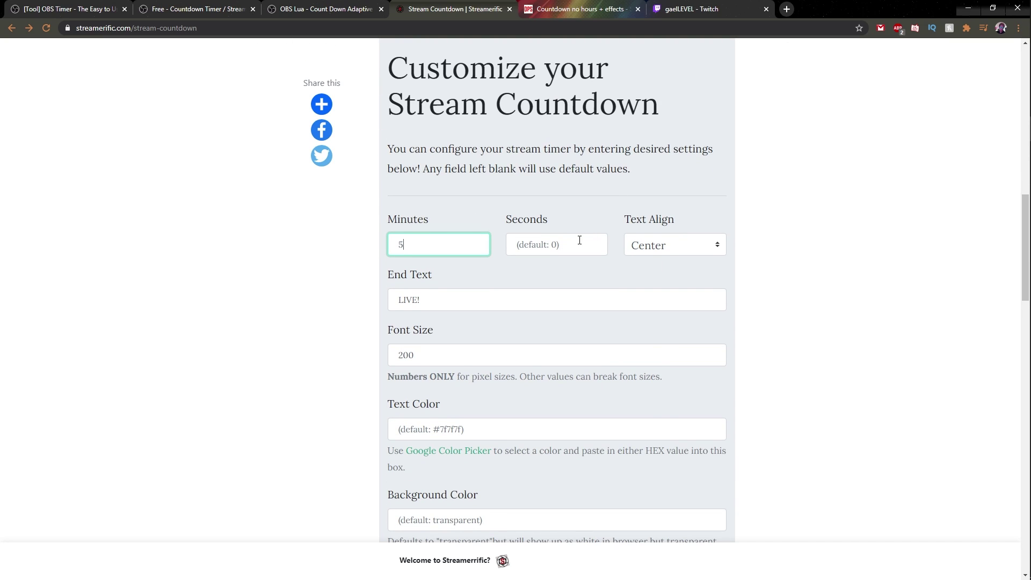
{"action": "left_click", "coordinate": [687, 245]}
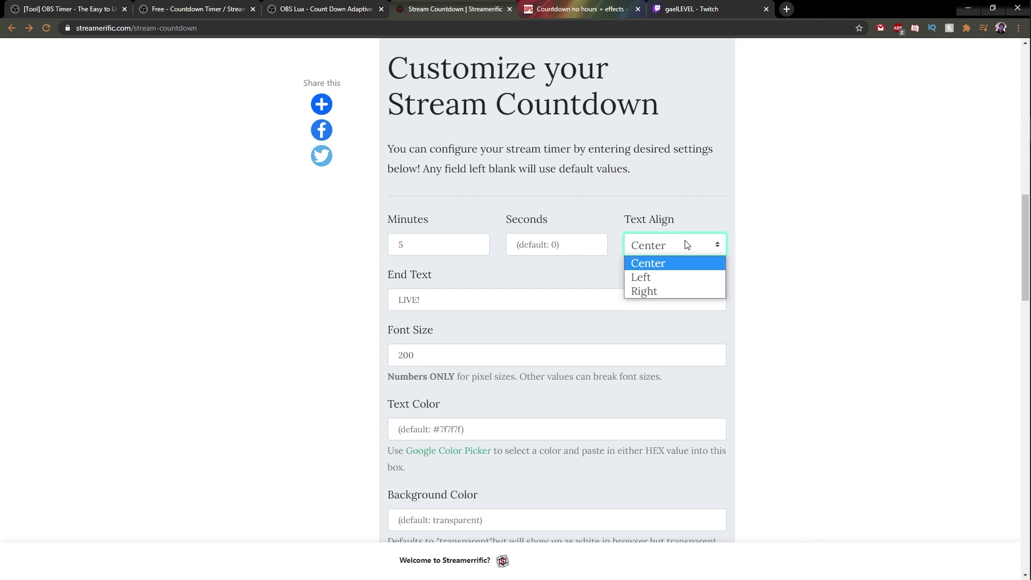
{"action": "key", "text": "Down"}
{"action": "key", "text": "Down"}
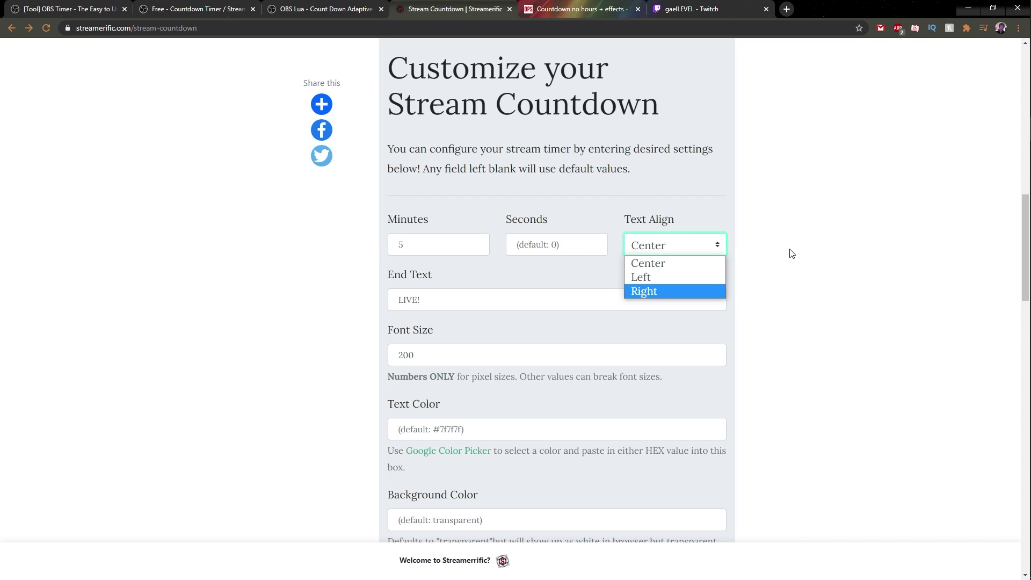
{"action": "key", "text": "Escape"}
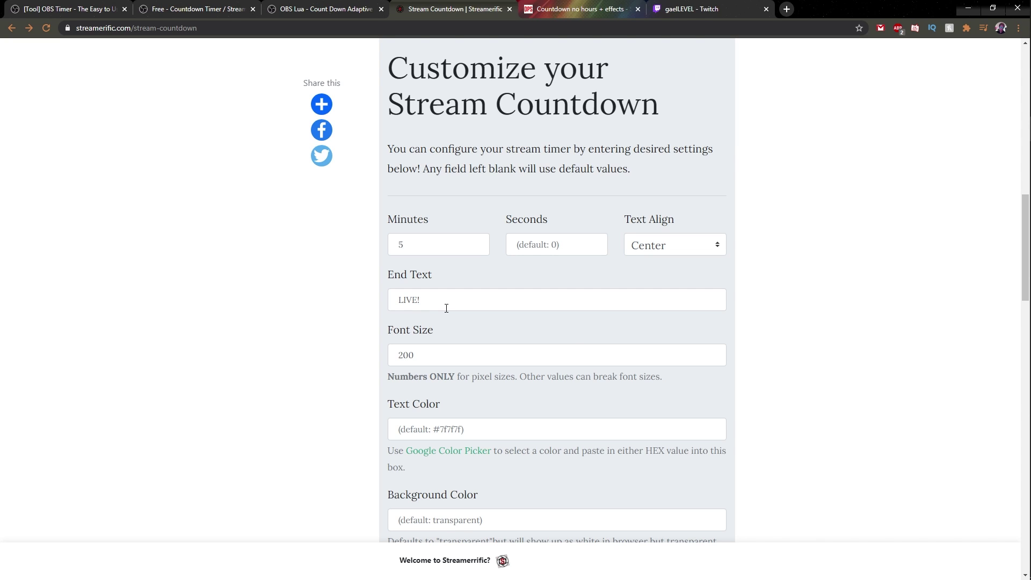
{"action": "left_click", "coordinate": [446, 307]}
{"action": "left_click_drag", "start_coordinate": [422, 300], "coordinate": [398, 300]}
{"action": "left_click", "coordinate": [428, 299]}
Step: Generate the timer page, copy its URL, and return to OBS Studio
{"action": "scroll", "coordinate": [383, 270], "scroll_direction": "down", "scroll_amount": 2}
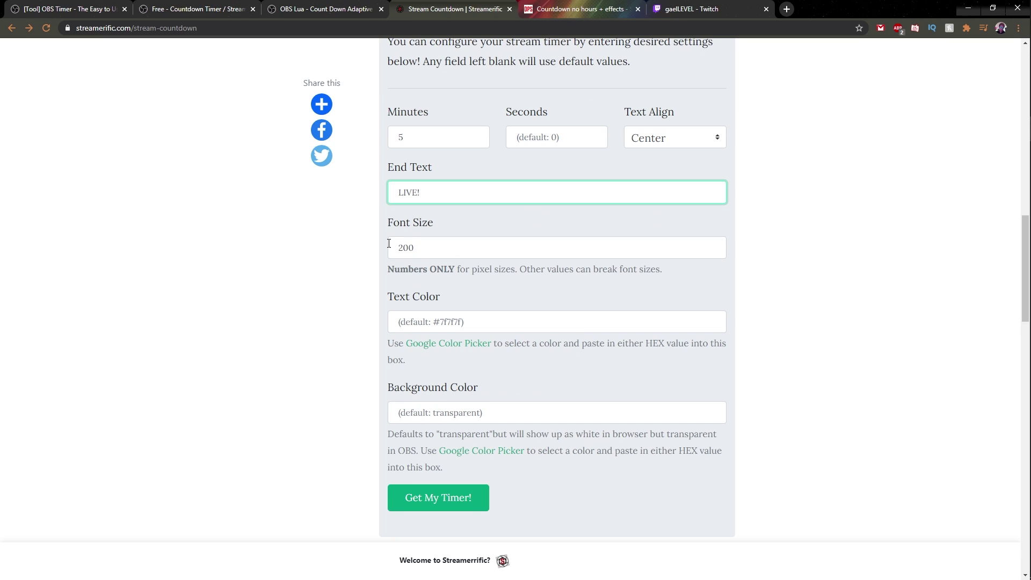
{"action": "scroll", "coordinate": [431, 201], "scroll_direction": "down", "scroll_amount": 2}
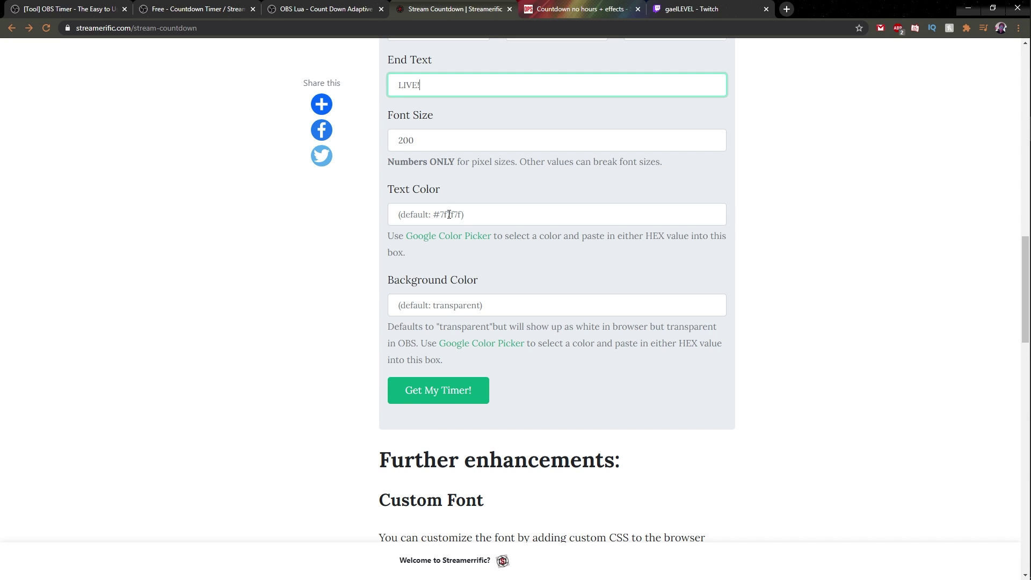
{"action": "scroll", "coordinate": [371, 342], "scroll_direction": "down", "scroll_amount": 1}
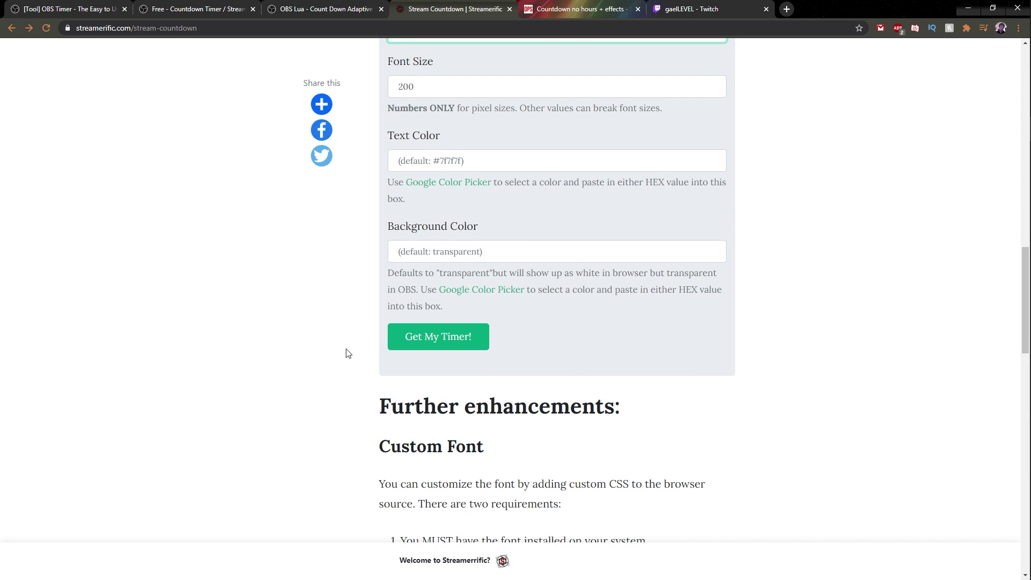
{"action": "left_click", "coordinate": [434, 338]}
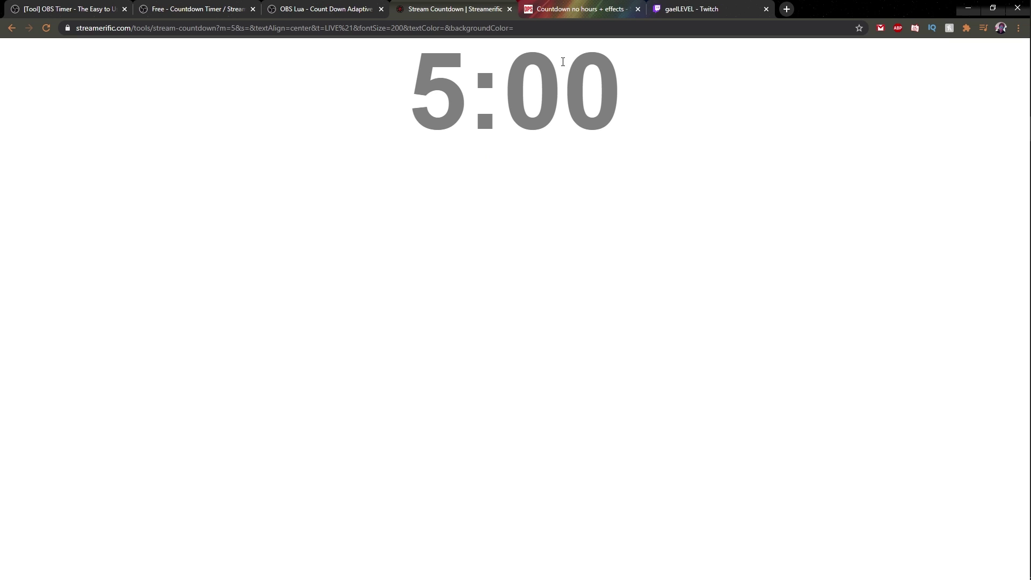
{"action": "right_click", "coordinate": [406, 28]}
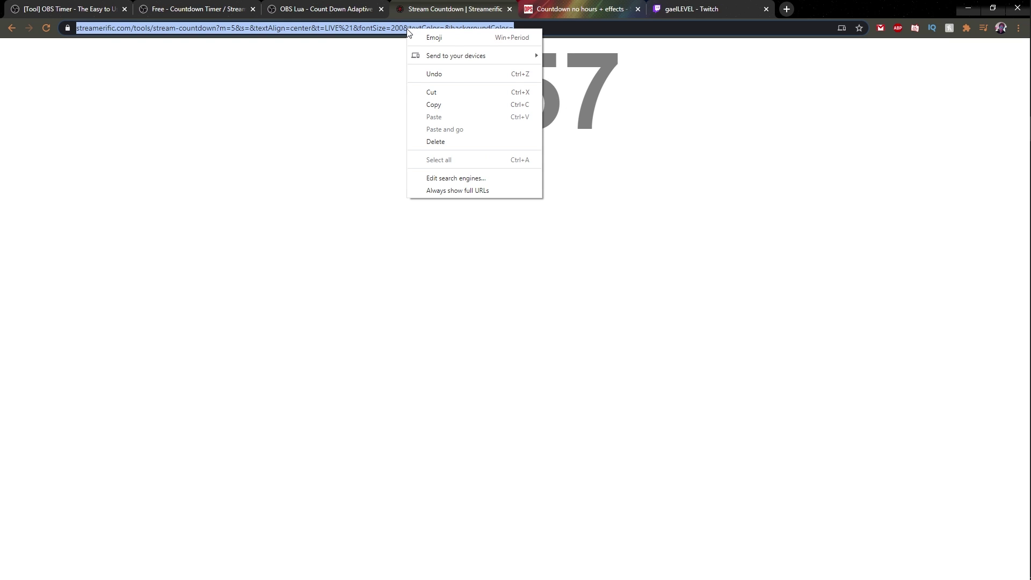
{"action": "left_click", "coordinate": [422, 105]}
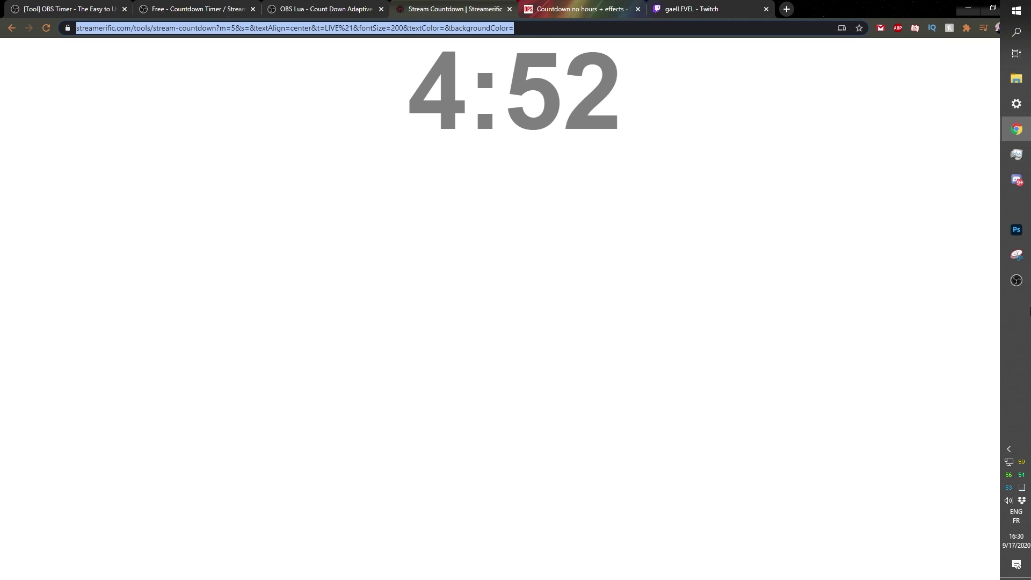
{"action": "left_click", "coordinate": [1013, 283]}
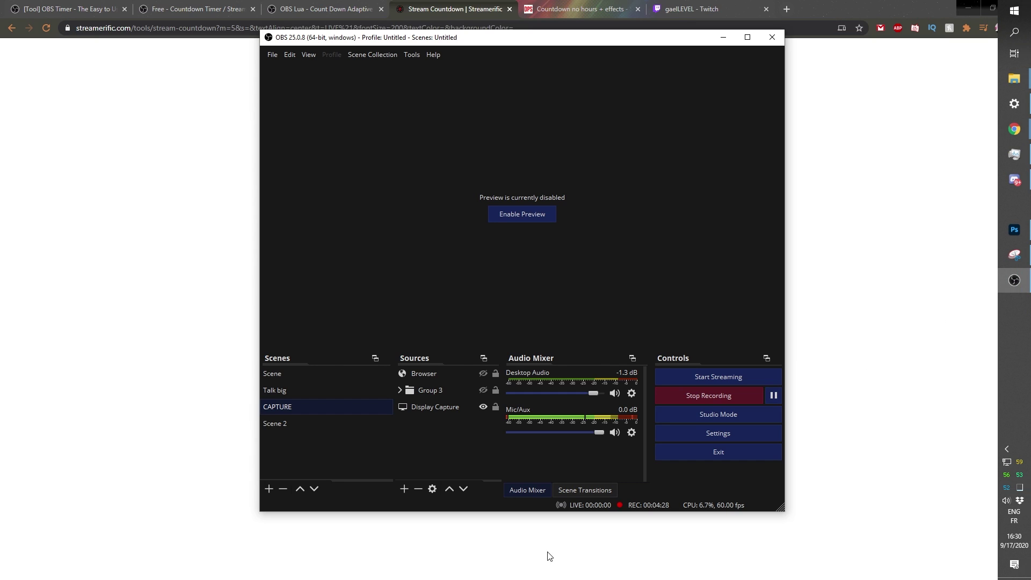
Step: Add a browser source named Timer2 loading the copied Streamerific countdown URL
{"action": "left_click", "coordinate": [405, 489]}
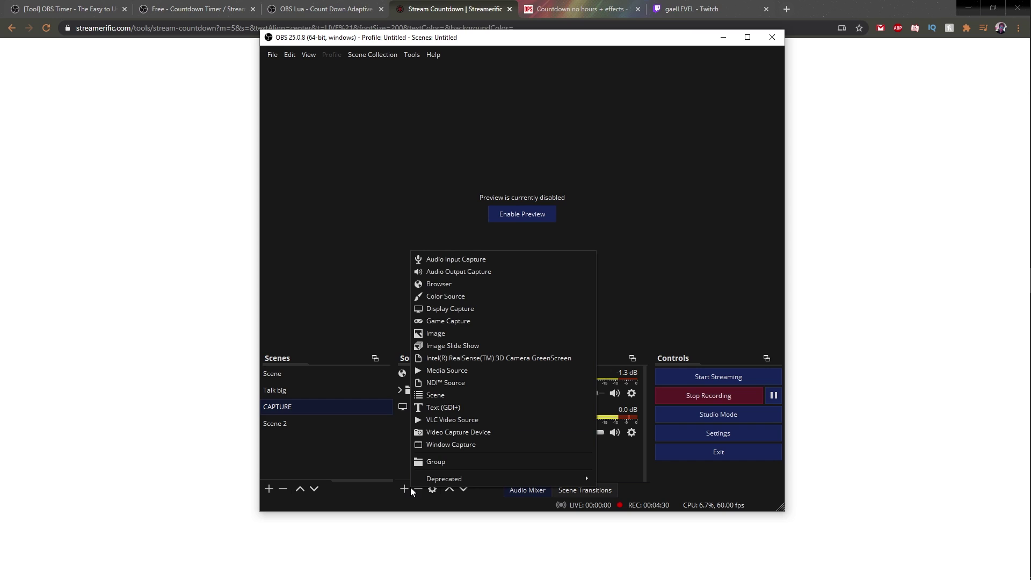
{"action": "left_click", "coordinate": [452, 284]}
{"action": "type", "text": "Timer2"}
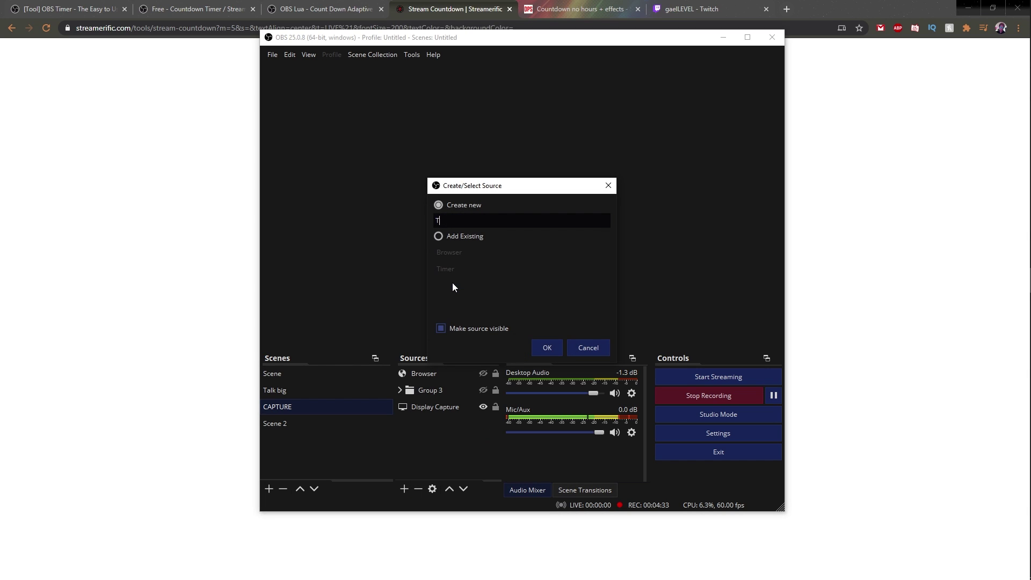
{"action": "key", "text": "Return"}
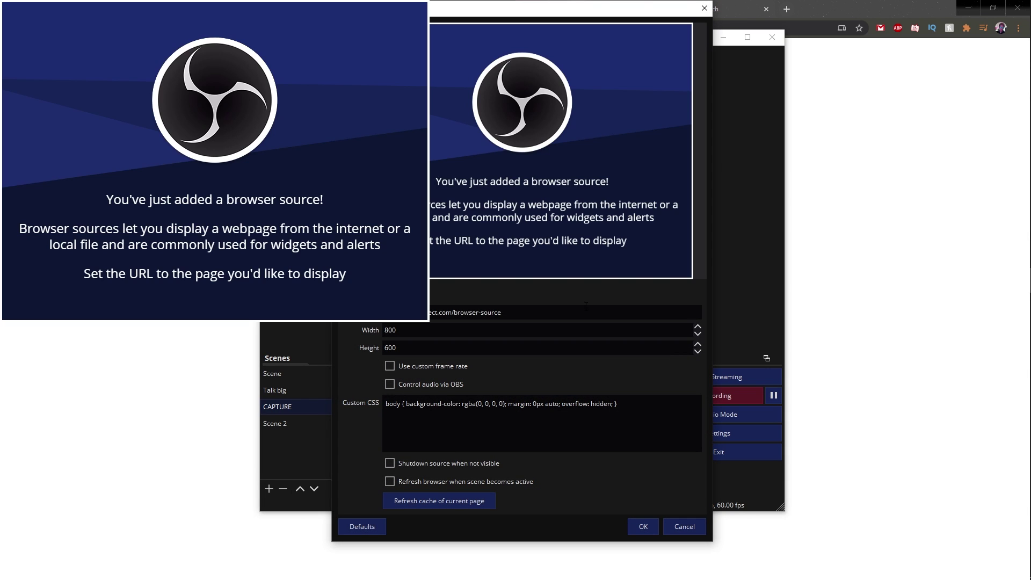
{"action": "left_click_drag", "start_coordinate": [586, 306], "coordinate": [424, 312]}
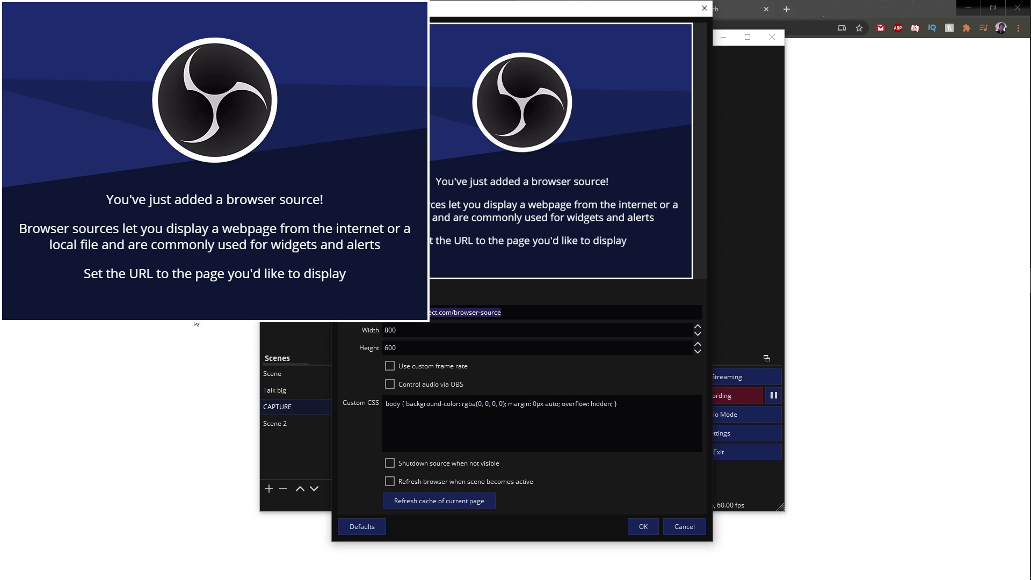
{"action": "key", "text": "ctrl+v"}
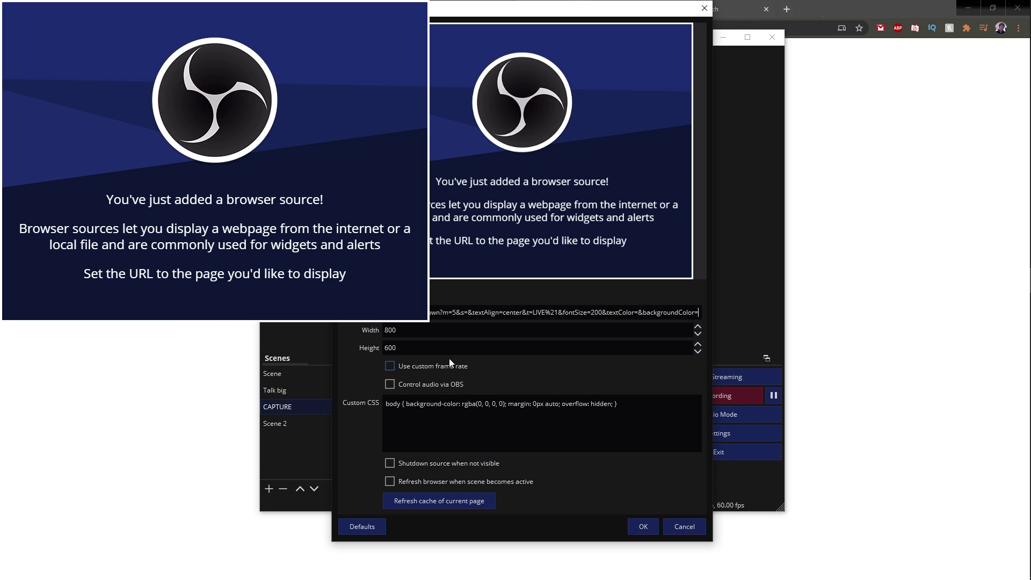
{"action": "left_click", "coordinate": [633, 522]}
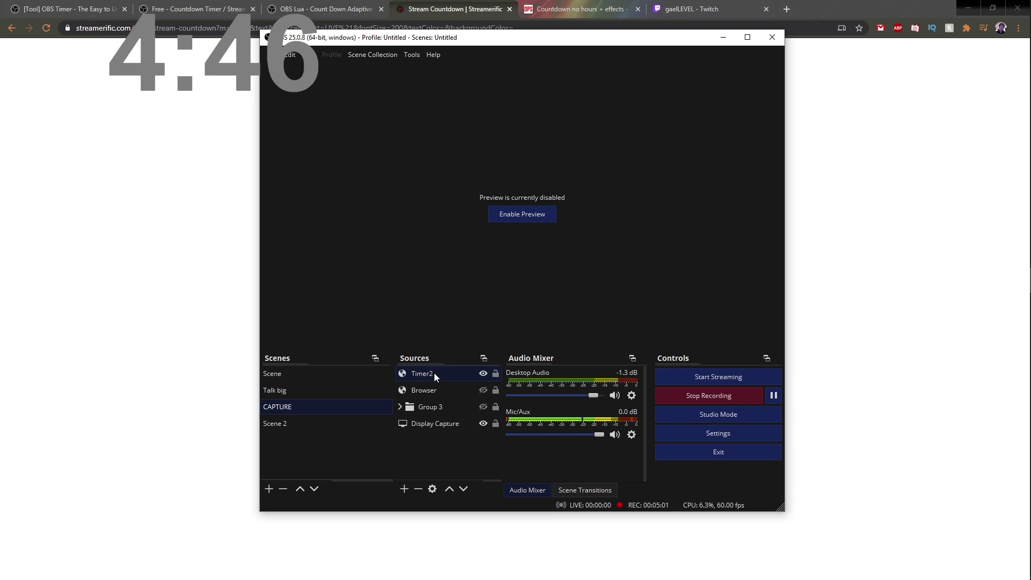
Step: Enable 'Refresh browser when scene becomes active' on Timer2
{"action": "double_click", "coordinate": [434, 373]}
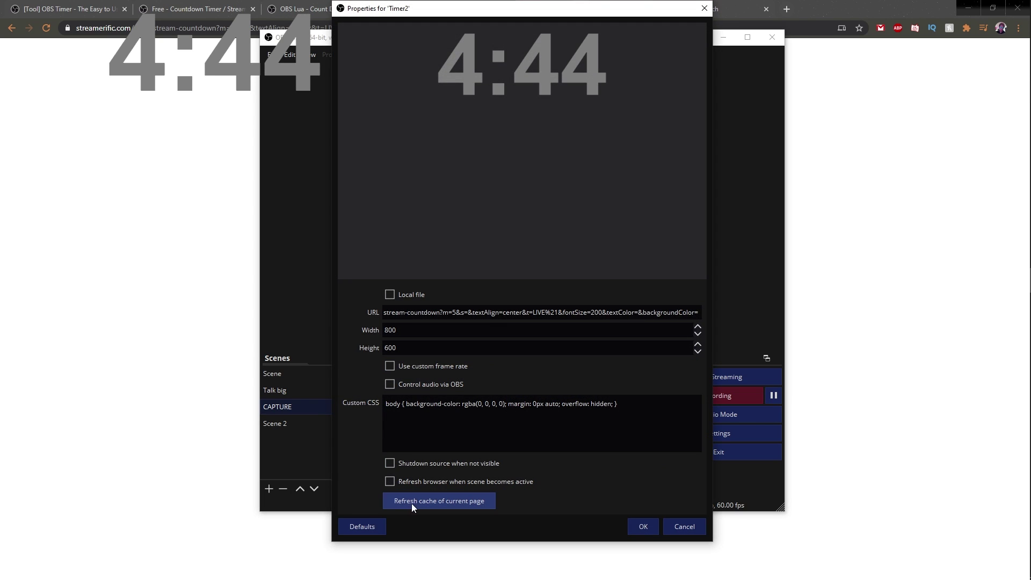
{"action": "left_click", "coordinate": [390, 482]}
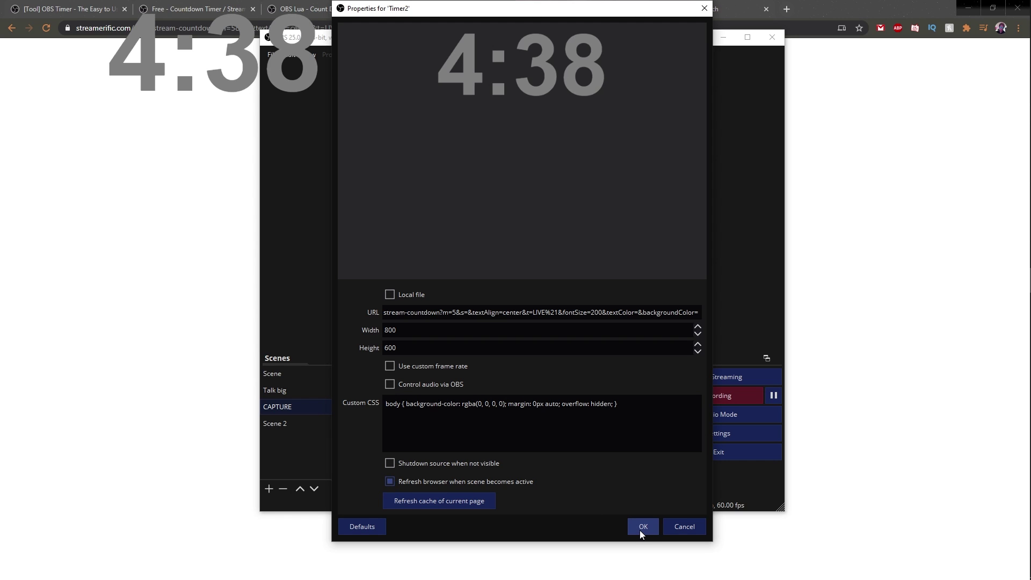
{"action": "left_click", "coordinate": [640, 528]}
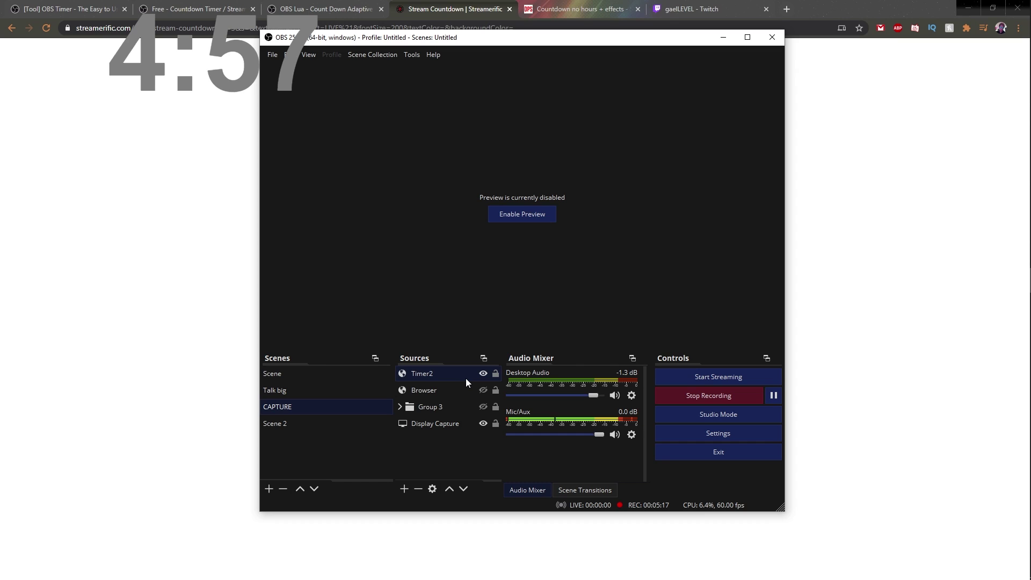
Step: Browse Enter-Media's countdown widgets and open 'Countdown + animated effects'
{"action": "right_click", "coordinate": [418, 375]}
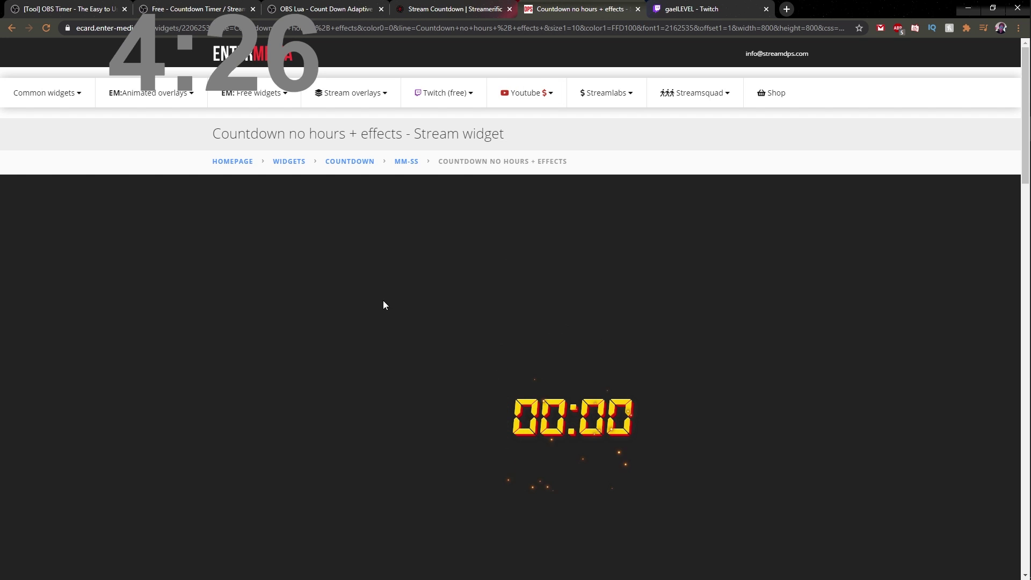
{"action": "scroll", "coordinate": [397, 292], "scroll_direction": "down", "scroll_amount": 2}
{"action": "scroll", "coordinate": [475, 288], "scroll_direction": "up", "scroll_amount": 2}
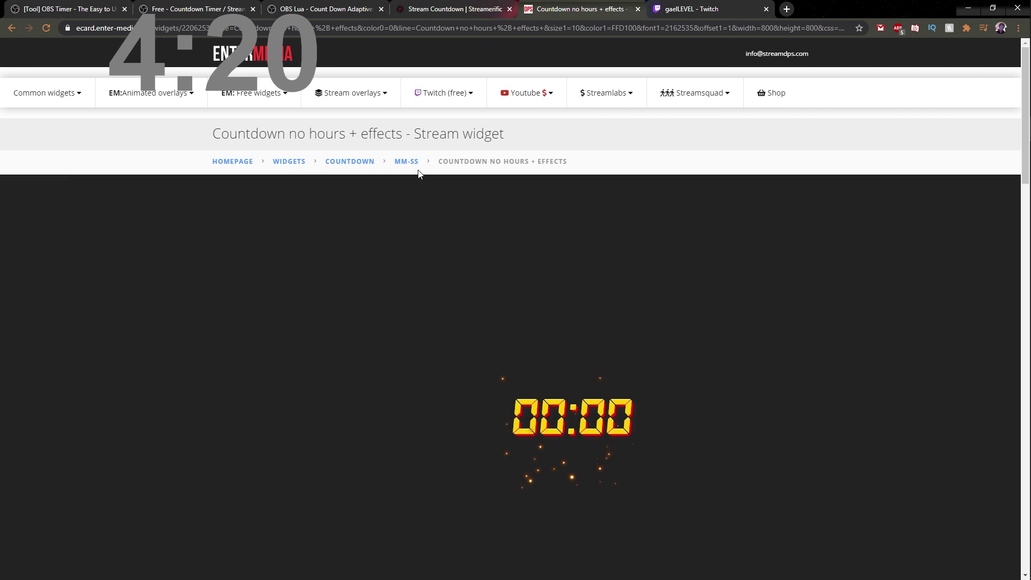
{"action": "left_click", "coordinate": [349, 170]}
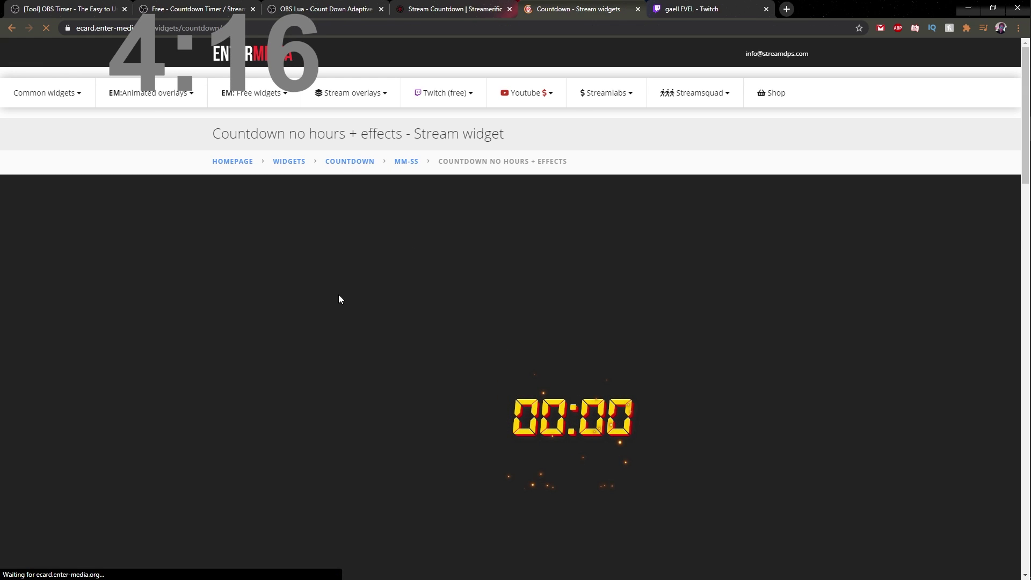
{"action": "scroll", "coordinate": [428, 281], "scroll_direction": "down", "scroll_amount": 5}
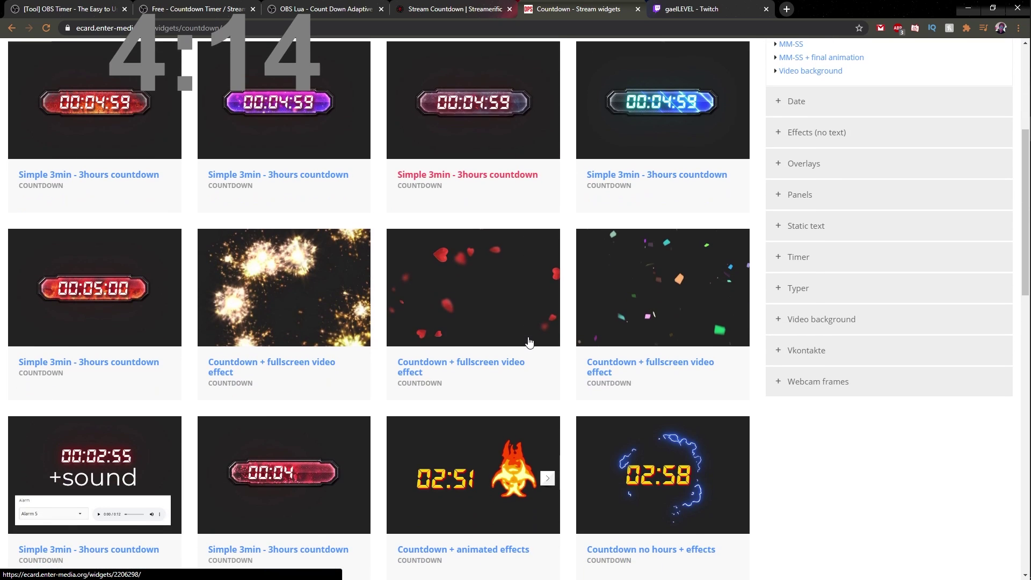
{"action": "scroll", "coordinate": [428, 280], "scroll_direction": "down", "scroll_amount": 10}
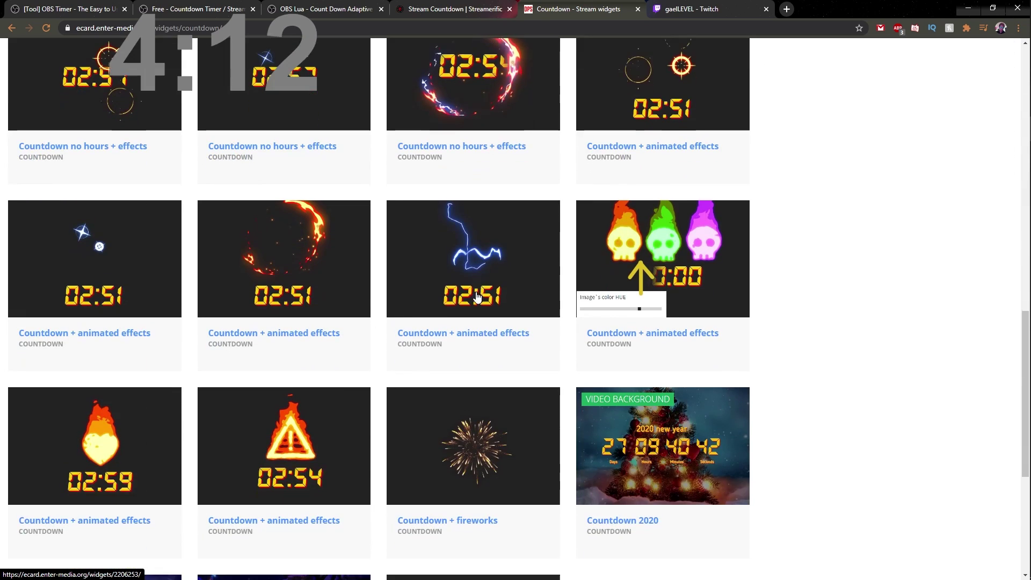
{"action": "scroll", "coordinate": [480, 298], "scroll_direction": "down", "scroll_amount": 4}
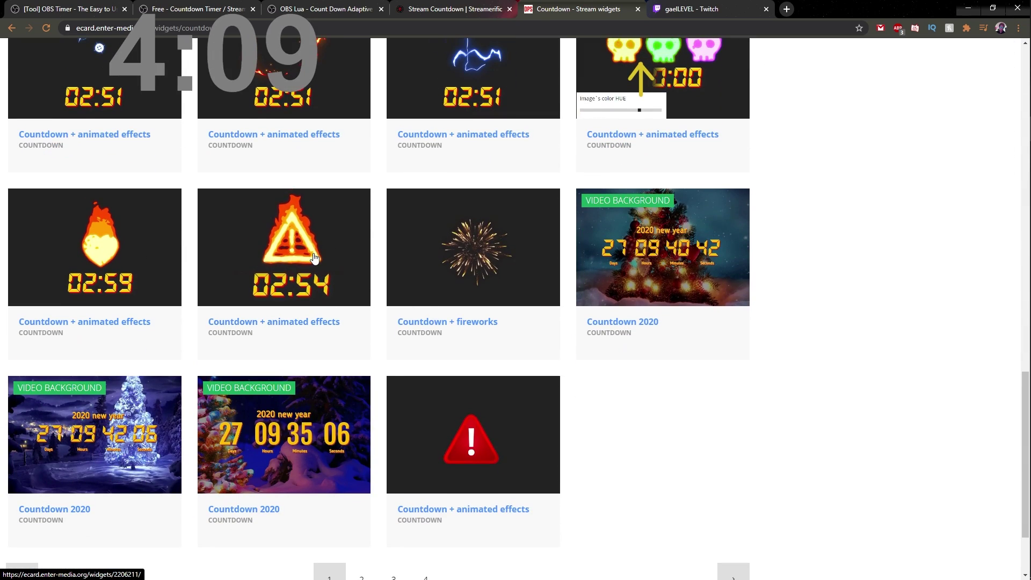
{"action": "left_click", "coordinate": [314, 260]}
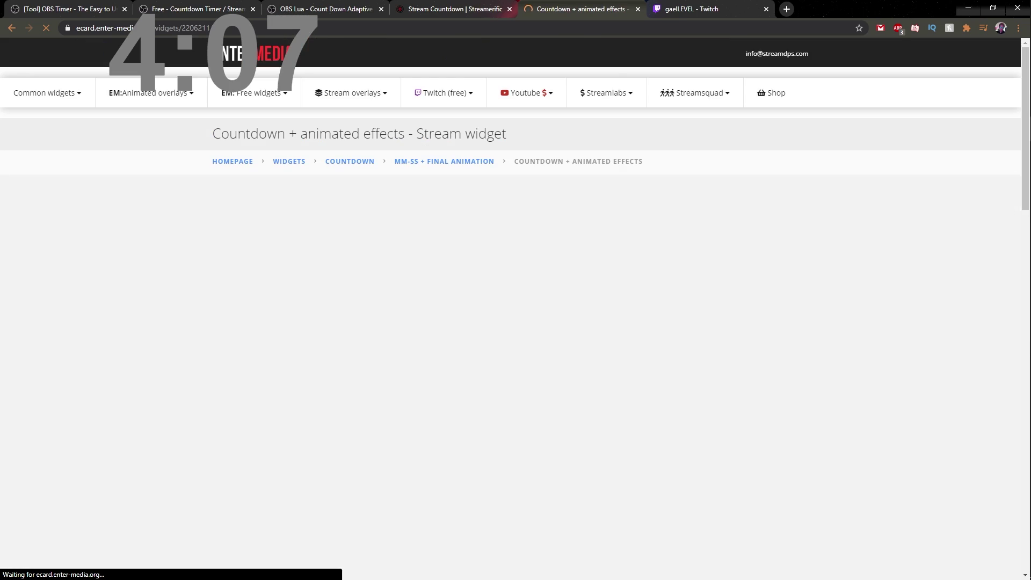
{"action": "scroll", "coordinate": [432, 235], "scroll_direction": "up", "scroll_amount": 2}
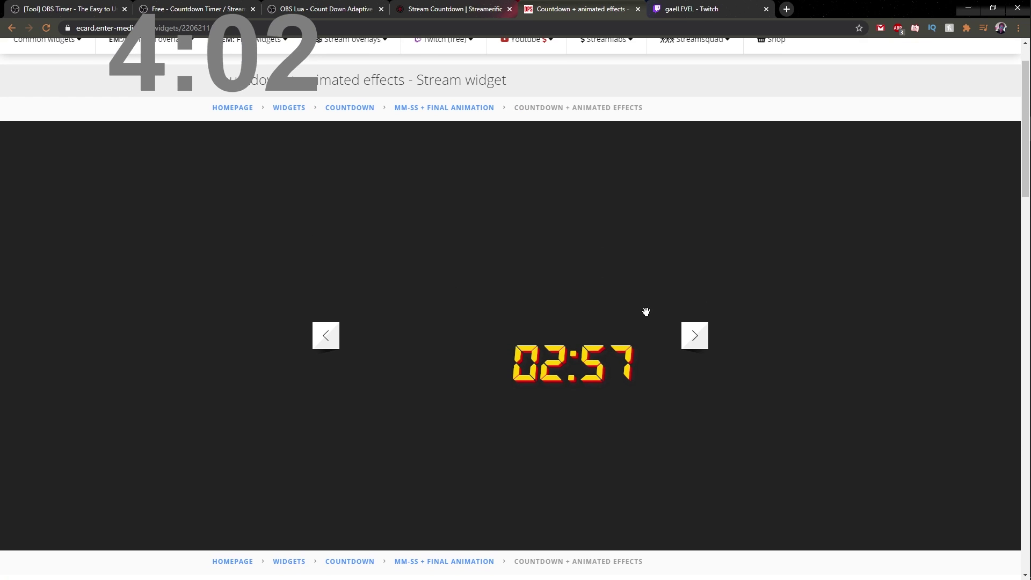
{"action": "scroll", "coordinate": [644, 309], "scroll_direction": "down", "scroll_amount": 1}
Step: Set the widget's time to 5 minutes and apply the settings
{"action": "scroll", "coordinate": [563, 250], "scroll_direction": "down", "scroll_amount": 3}
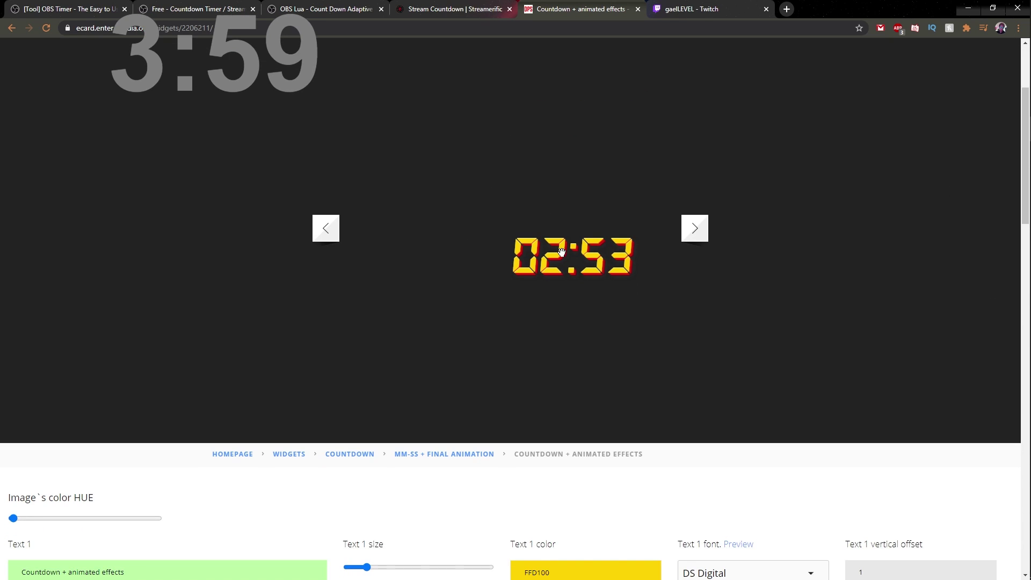
{"action": "scroll", "coordinate": [558, 255], "scroll_direction": "down", "scroll_amount": 7}
{"action": "scroll", "coordinate": [548, 269], "scroll_direction": "up", "scroll_amount": 2}
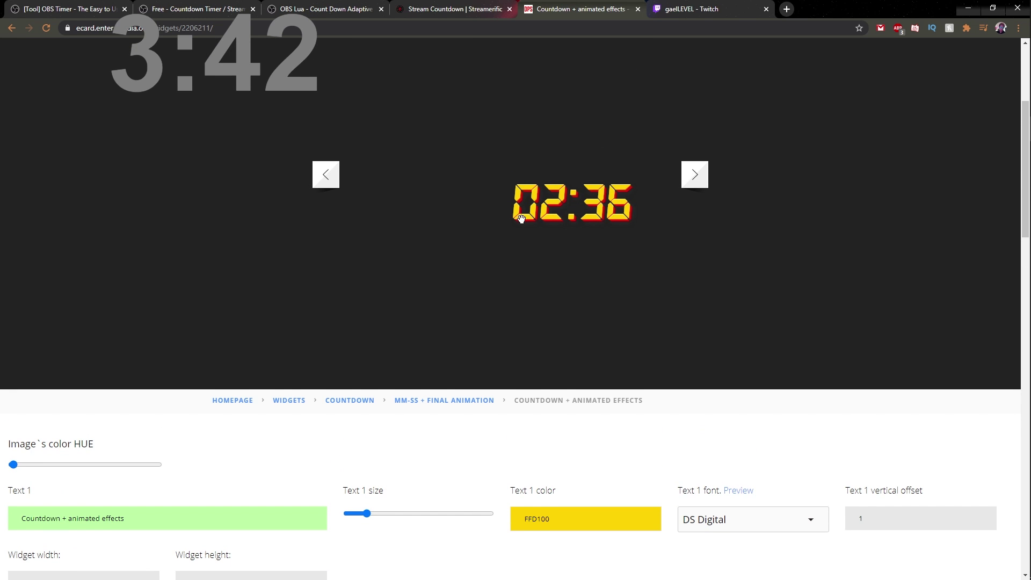
{"action": "scroll", "coordinate": [365, 363], "scroll_direction": "down", "scroll_amount": 4}
{"action": "scroll", "coordinate": [113, 345], "scroll_direction": "up", "scroll_amount": 1}
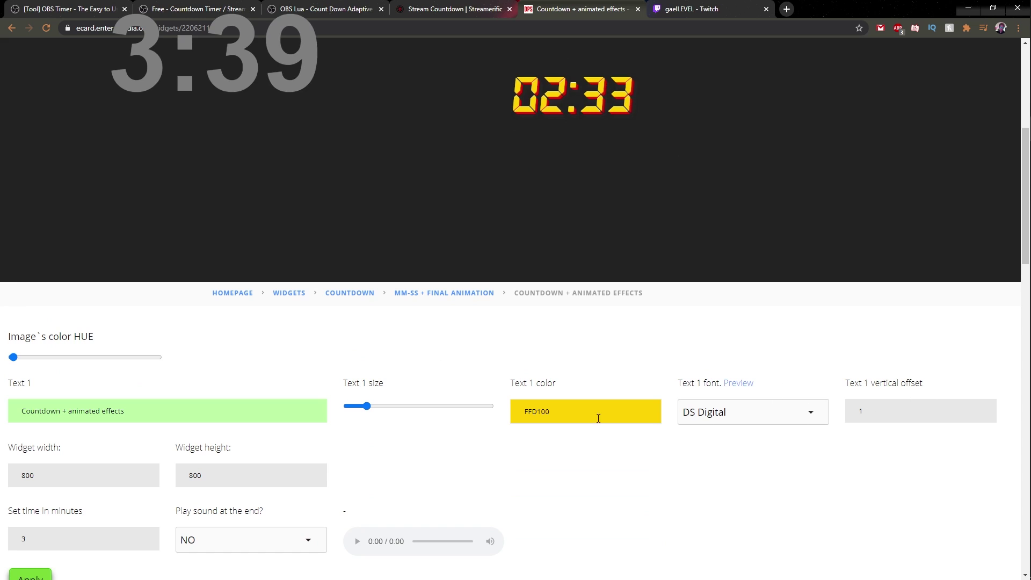
{"action": "scroll", "coordinate": [598, 418], "scroll_direction": "down", "scroll_amount": 4}
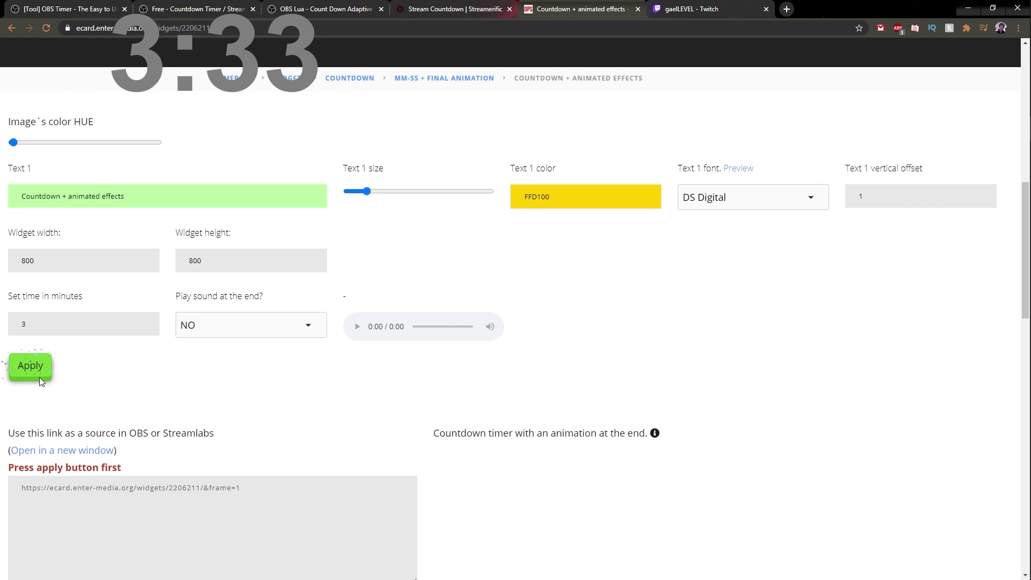
{"action": "double_click", "coordinate": [24, 323]}
{"action": "type", "text": "5"}
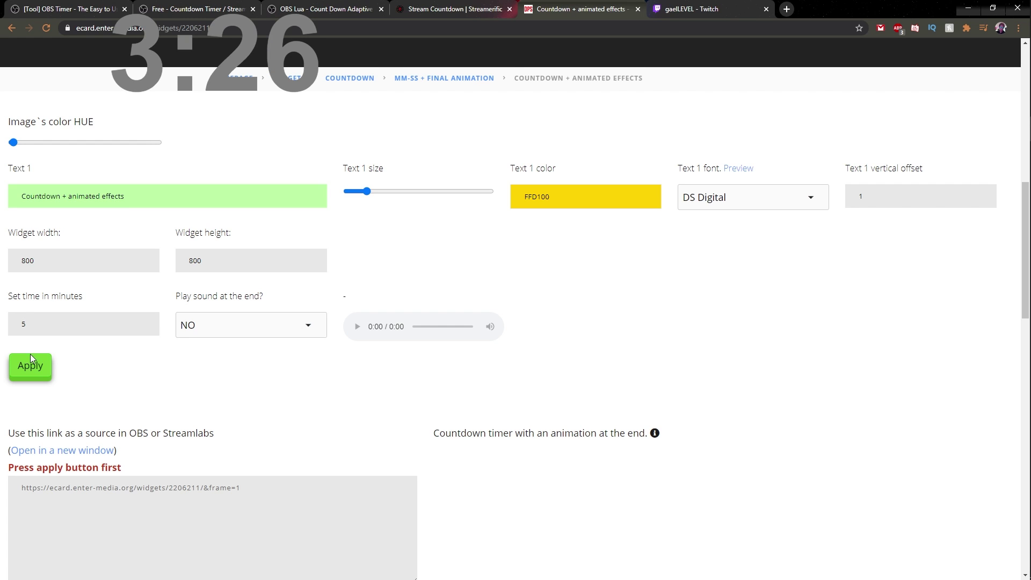
{"action": "scroll", "coordinate": [30, 353], "scroll_direction": "down", "scroll_amount": 2}
{"action": "left_click", "coordinate": [32, 261]}
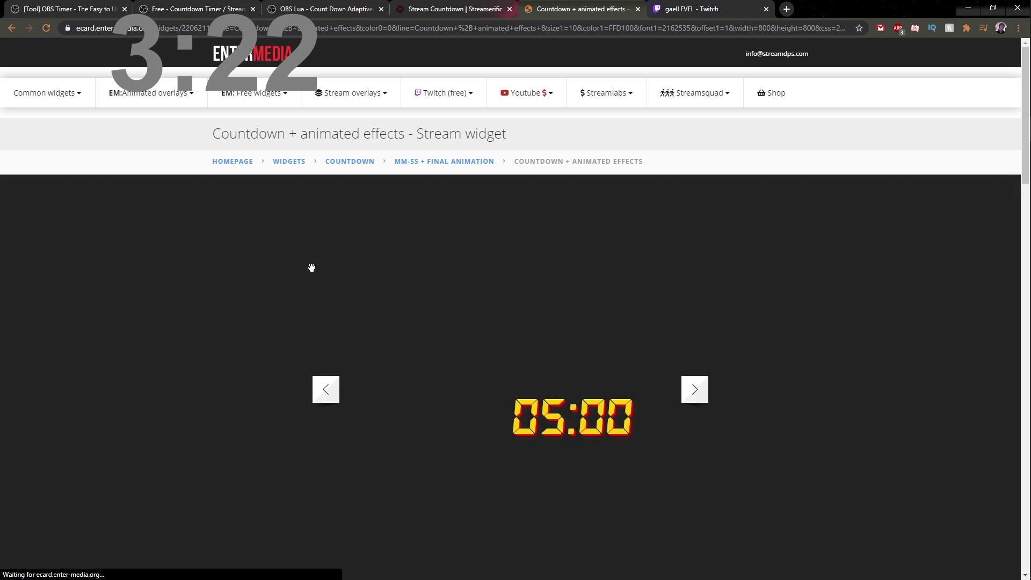
Step: Select and copy the generated OBS link, then switch to OBS
{"action": "scroll", "coordinate": [558, 330], "scroll_direction": "down", "scroll_amount": 5}
{"action": "scroll", "coordinate": [550, 333], "scroll_direction": "down", "scroll_amount": 8}
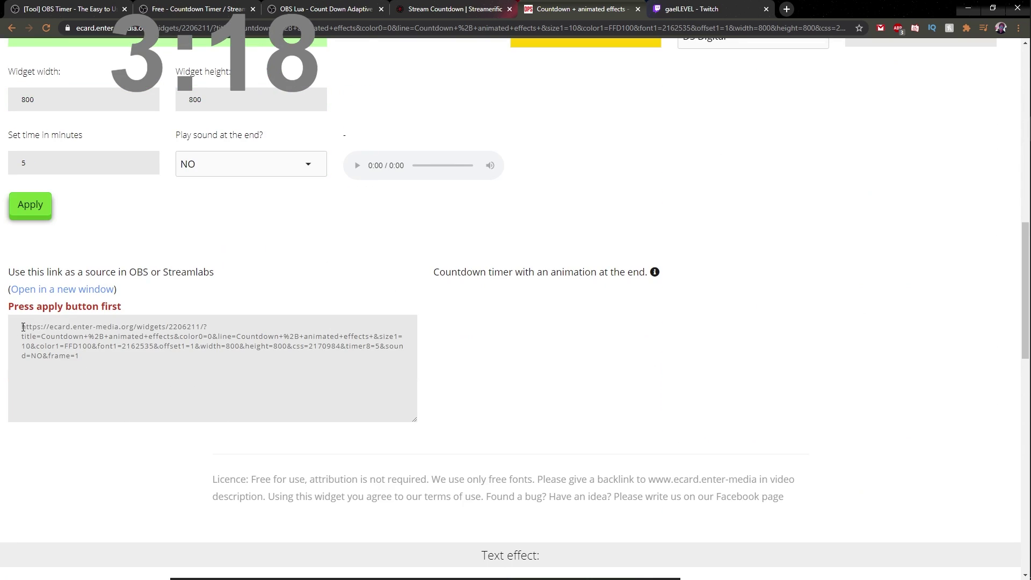
{"action": "left_click_drag", "start_coordinate": [24, 326], "coordinate": [121, 363]}
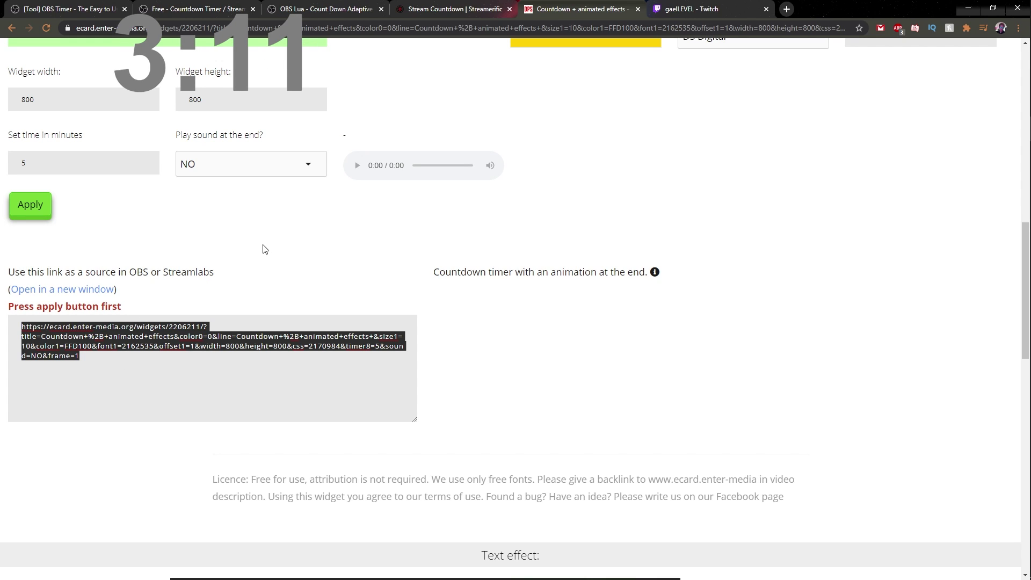
{"action": "key", "text": "alt+Tab"}
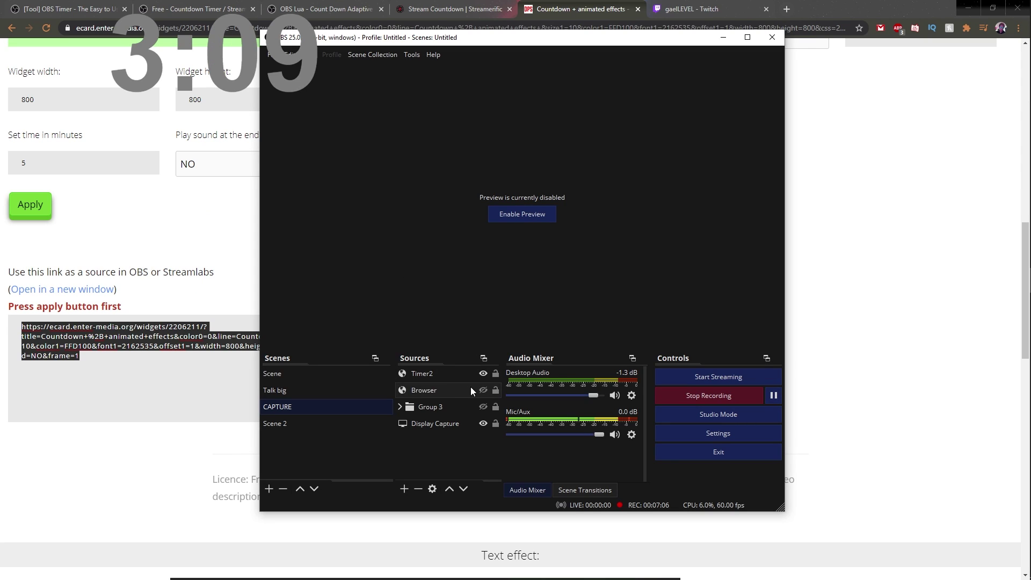
Step: Set Timer2's height to 800 and its URL to the copied Enter-Media link
{"action": "double_click", "coordinate": [427, 376]}
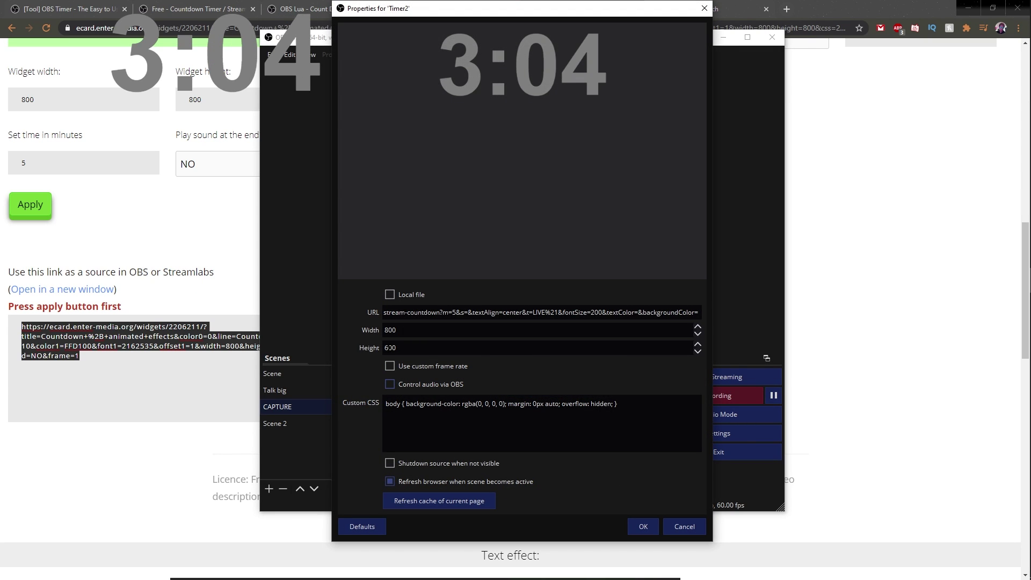
{"action": "left_click", "coordinate": [384, 348]}
{"action": "type", "text": "8"}
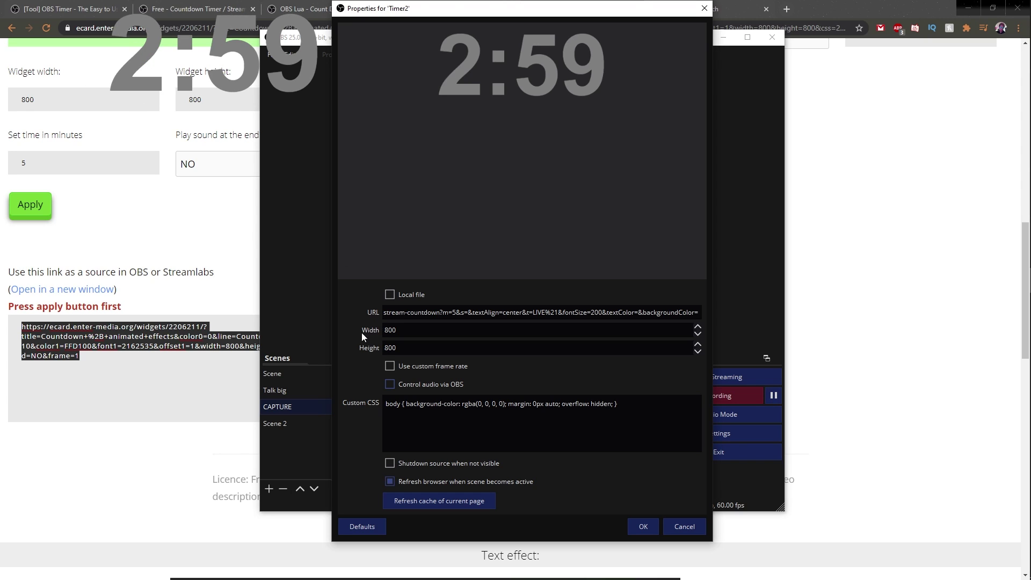
{"action": "key", "text": "shift+Tab"}
{"action": "key", "text": "shift+Tab"}
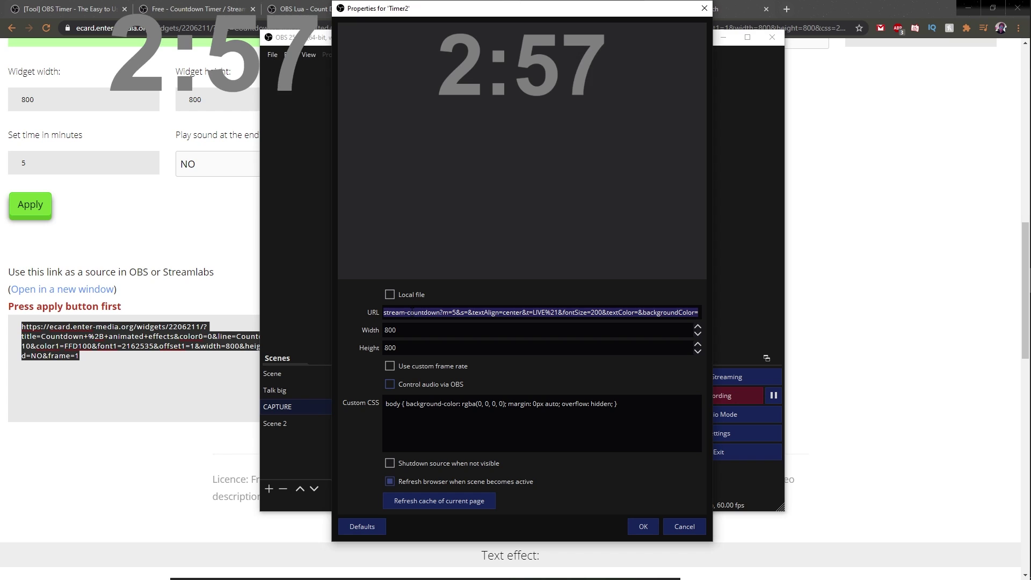
{"action": "key", "text": "ctrl+v"}
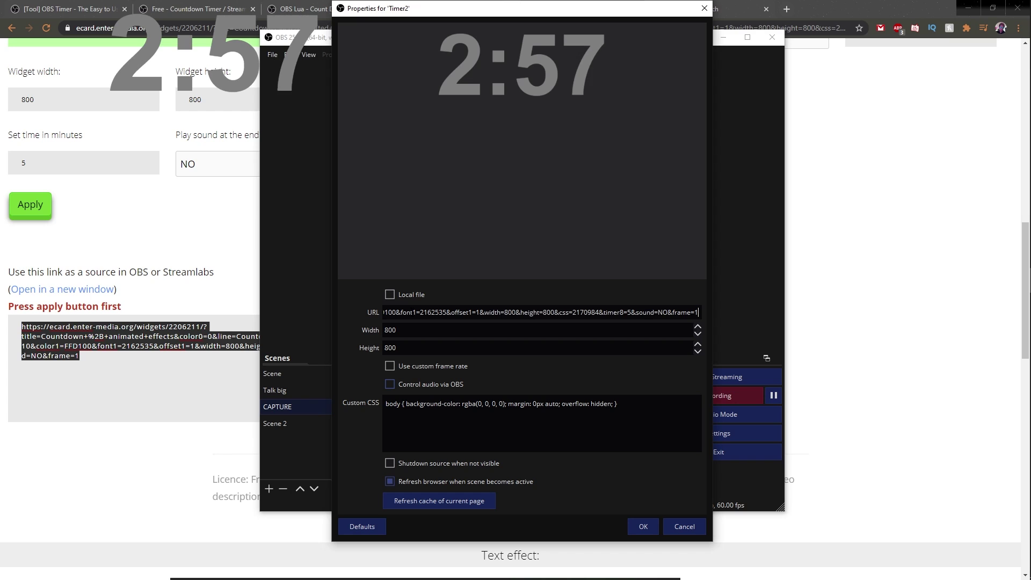
{"action": "left_click", "coordinate": [639, 527]}
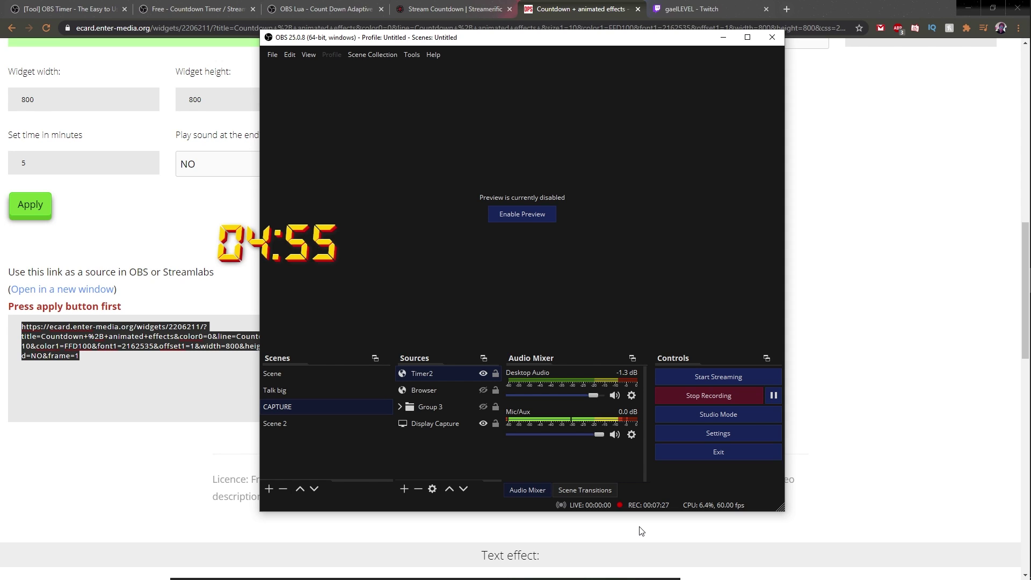
Step: Make Timer2 visible in the scene and recheck its properties preview
{"action": "double_click", "coordinate": [427, 375]}
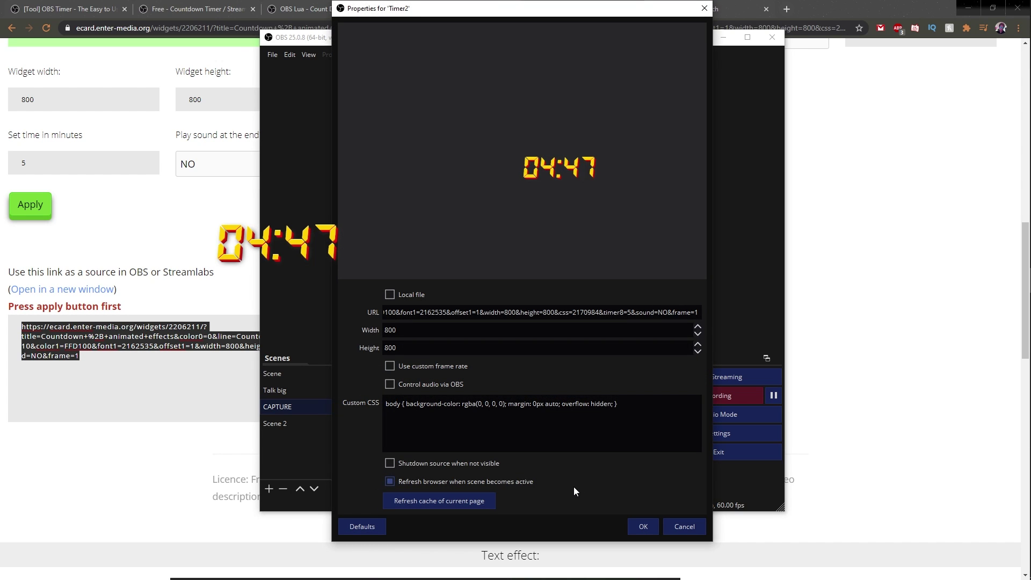
{"action": "left_click", "coordinate": [638, 525]}
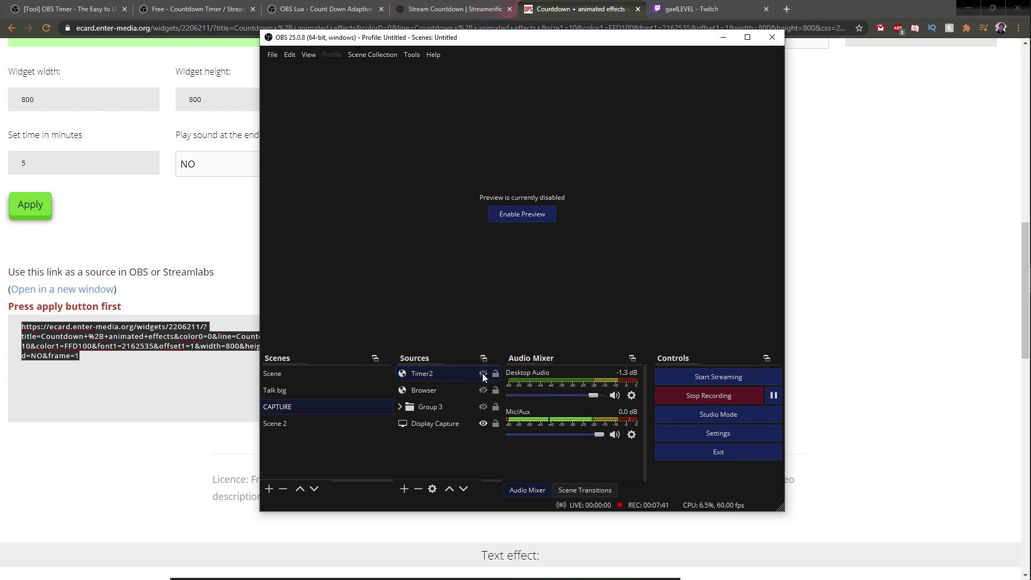
{"action": "left_click", "coordinate": [483, 374]}
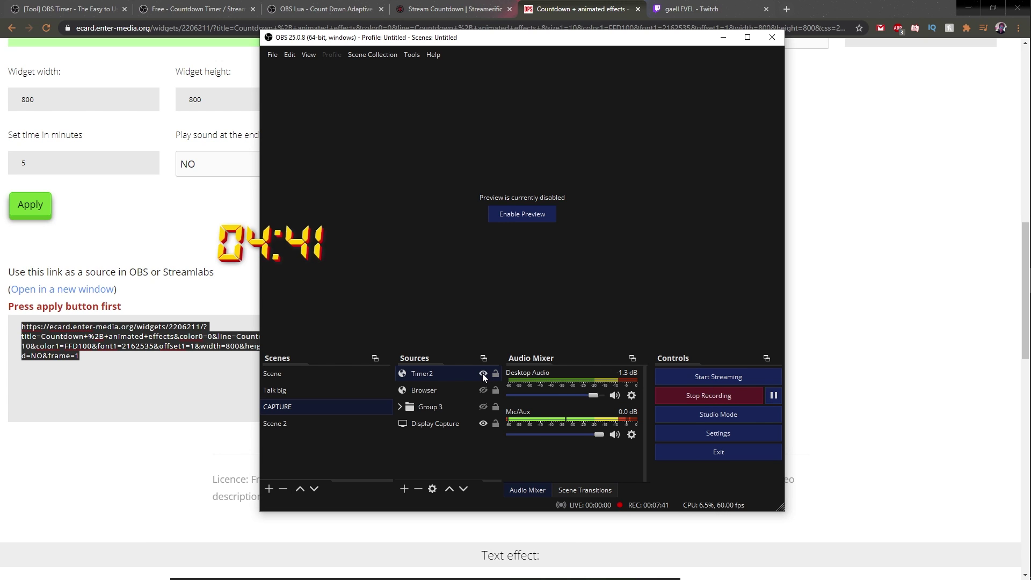
{"action": "double_click", "coordinate": [421, 372]}
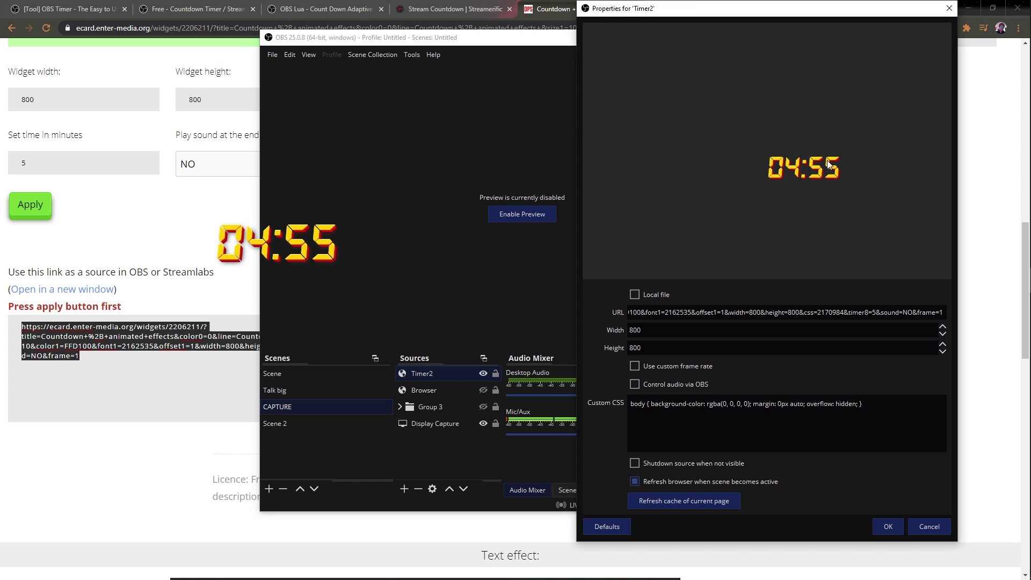
{"action": "left_click", "coordinate": [884, 527]}
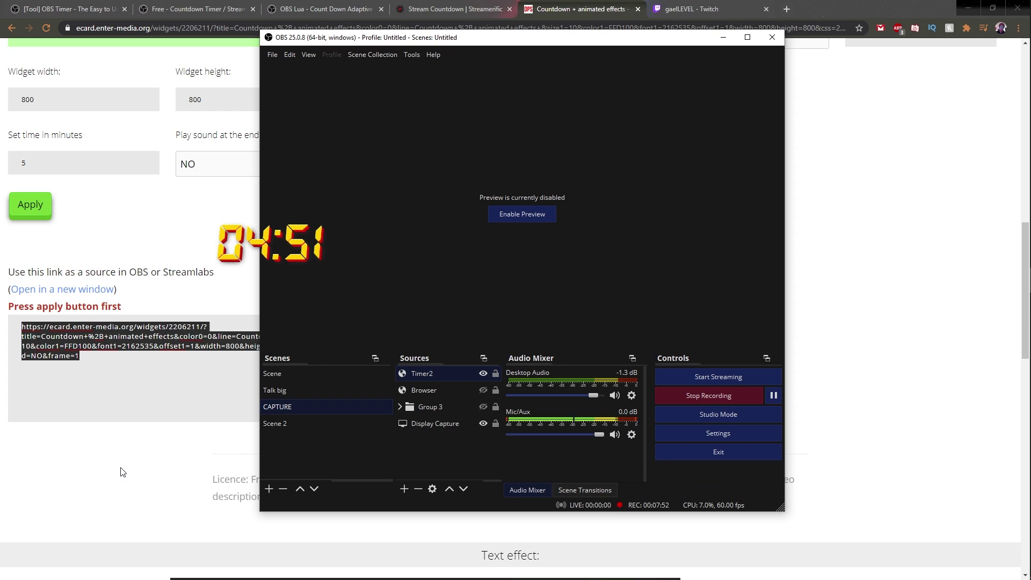
Step: Scroll through the Enter-Media widget page to review it
{"action": "left_click", "coordinate": [99, 457]}
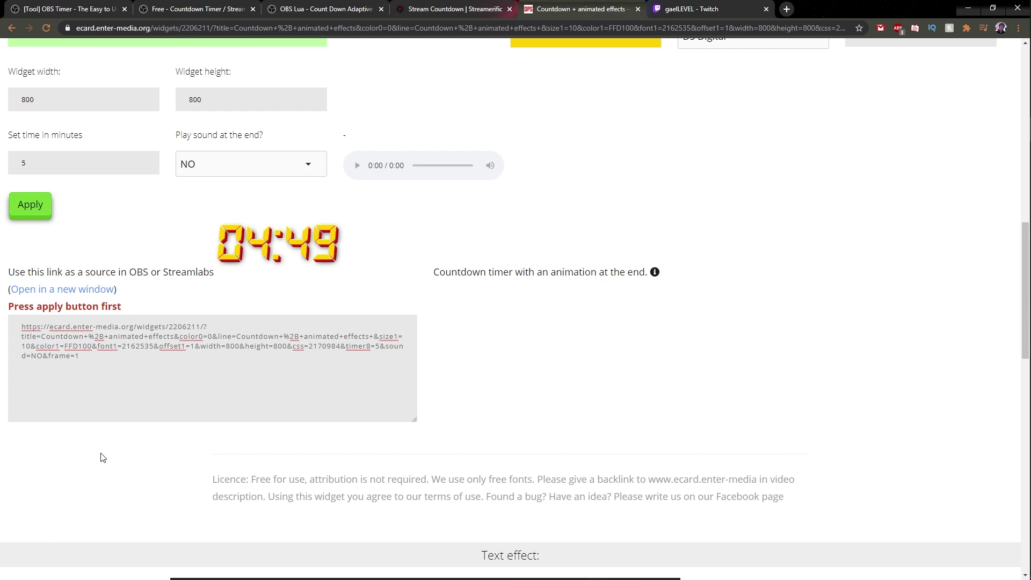
{"action": "scroll", "coordinate": [280, 434], "scroll_direction": "down", "scroll_amount": 5}
{"action": "scroll", "coordinate": [278, 430], "scroll_direction": "up", "scroll_amount": 7}
{"action": "scroll", "coordinate": [278, 430], "scroll_direction": "down", "scroll_amount": 8}
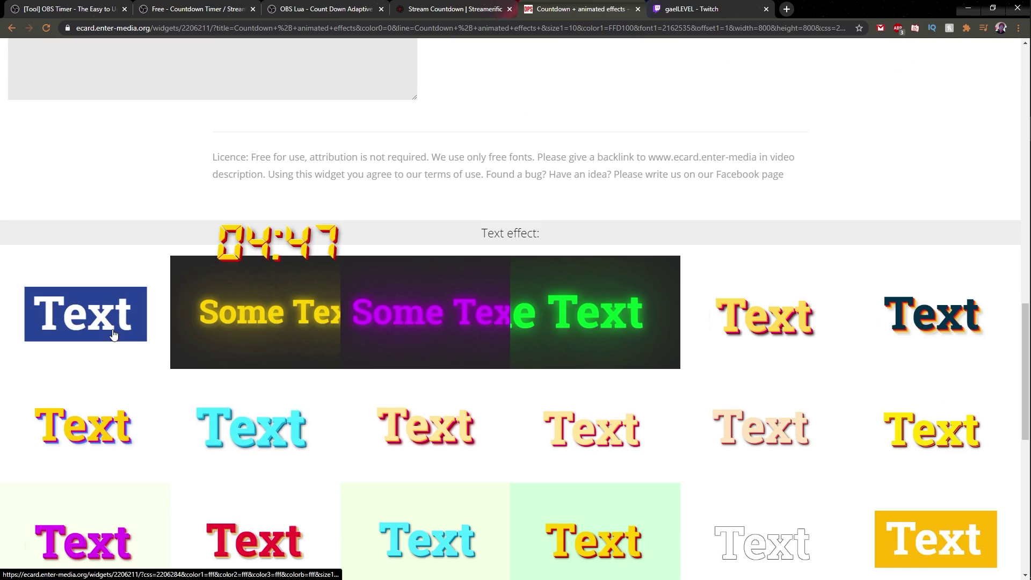
{"action": "scroll", "coordinate": [840, 368], "scroll_direction": "down", "scroll_amount": 3}
{"action": "scroll", "coordinate": [340, 463], "scroll_direction": "down", "scroll_amount": 6}
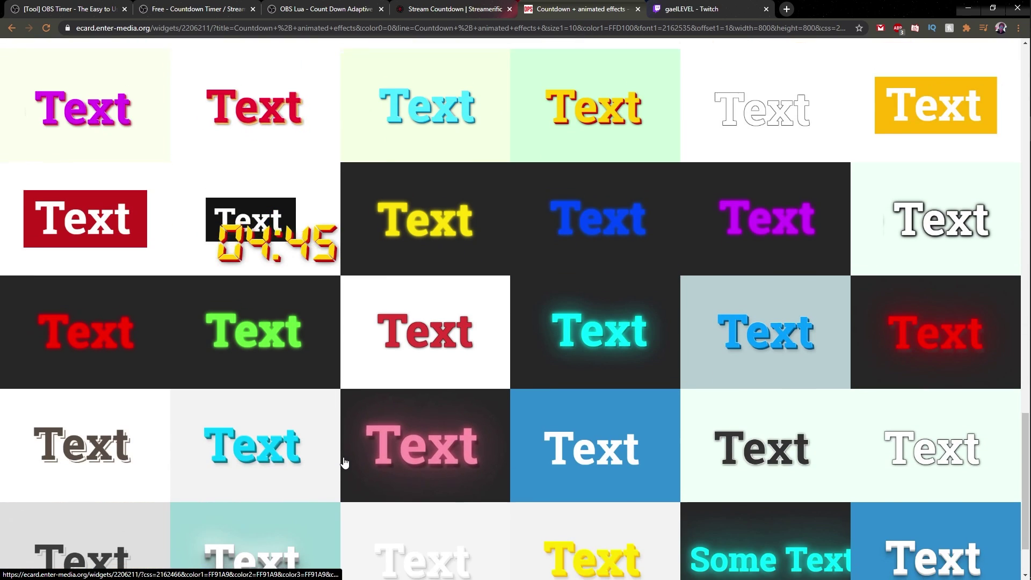
{"action": "scroll", "coordinate": [347, 462], "scroll_direction": "up", "scroll_amount": 3}
{"action": "scroll", "coordinate": [297, 364], "scroll_direction": "up", "scroll_amount": 15}
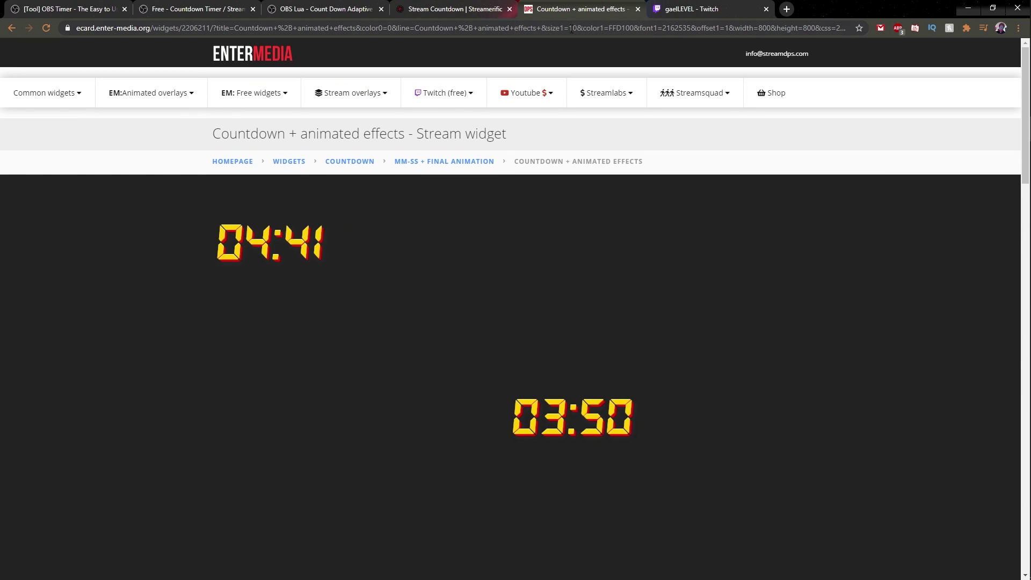
Step: Hide the Timer2 source in OBS and switch to the Count Down Adaptive Timer page
{"action": "key", "text": "alt+Tab"}
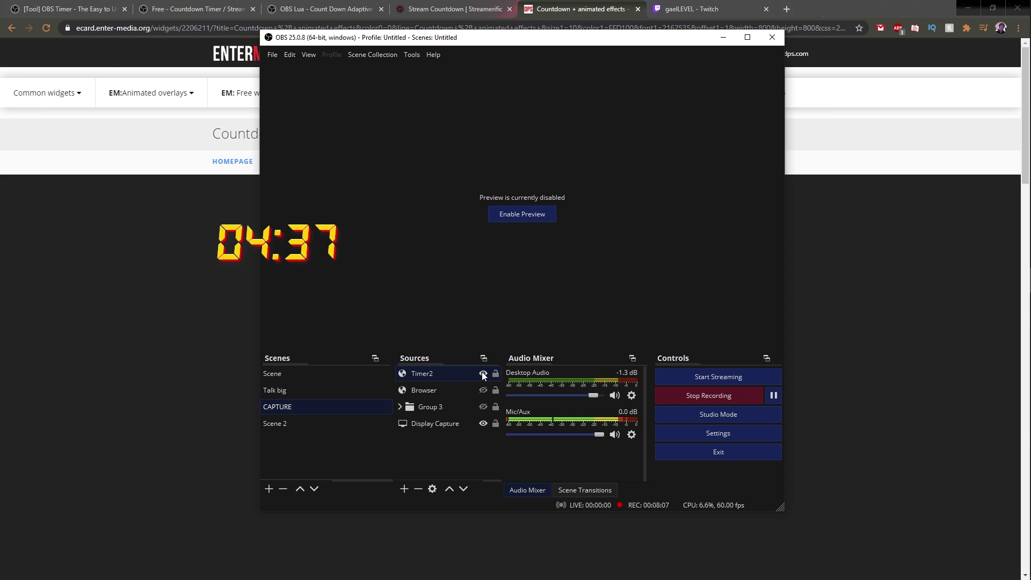
{"action": "left_click", "coordinate": [482, 374]}
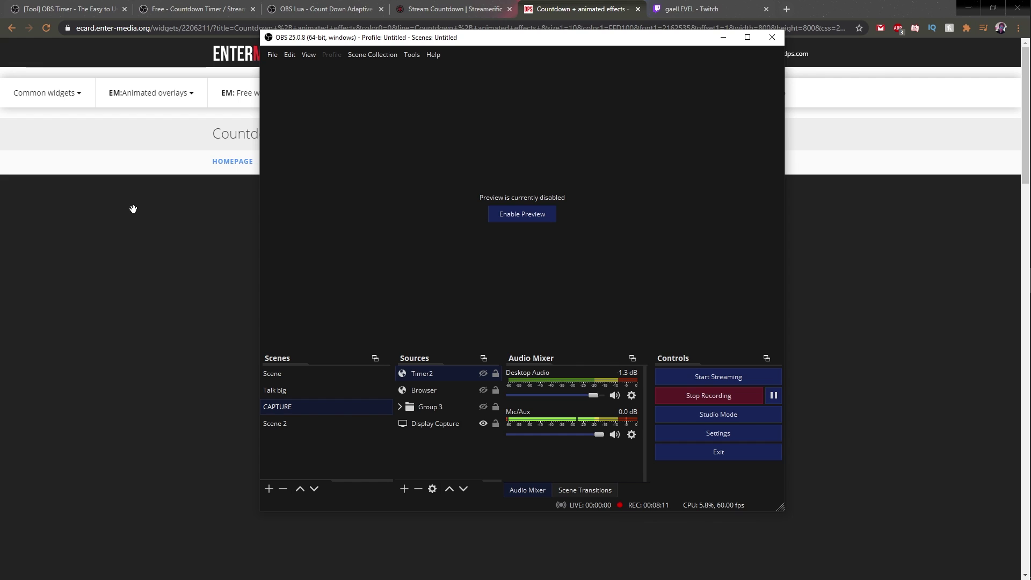
{"action": "left_click", "coordinate": [322, 12]}
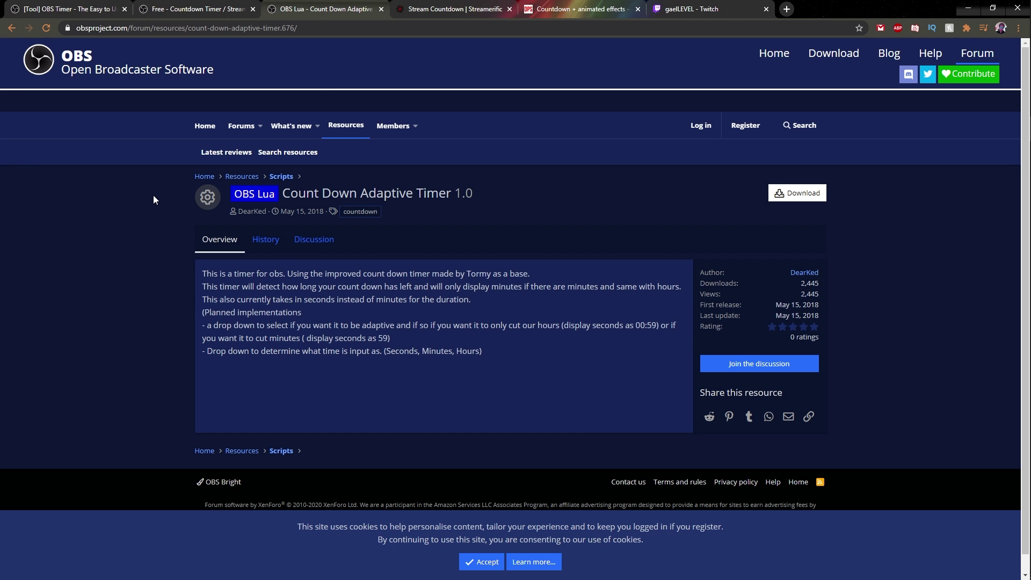
Step: Download the Count Down Adaptive Timer Lua script from the OBS forum and return to OBS
{"action": "scroll", "coordinate": [169, 233], "scroll_direction": "down", "scroll_amount": 1}
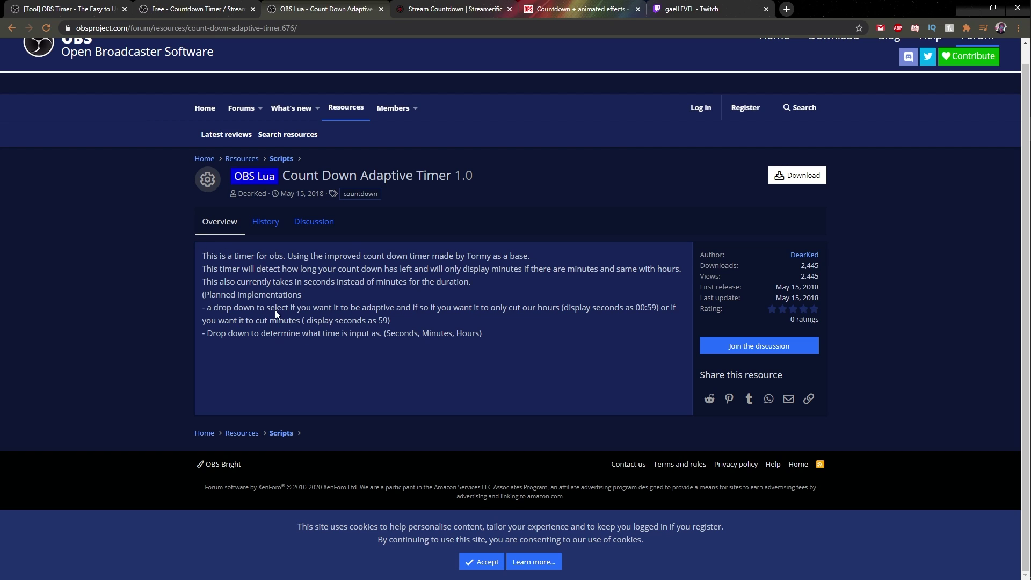
{"action": "left_click", "coordinate": [806, 178]}
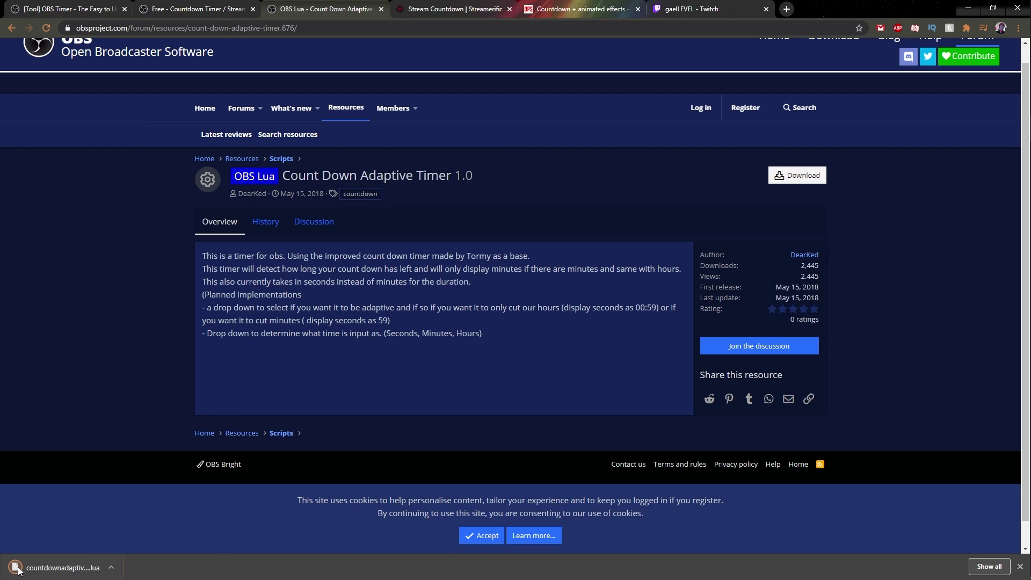
{"action": "mouse_move", "coordinate": [1024, 164]}
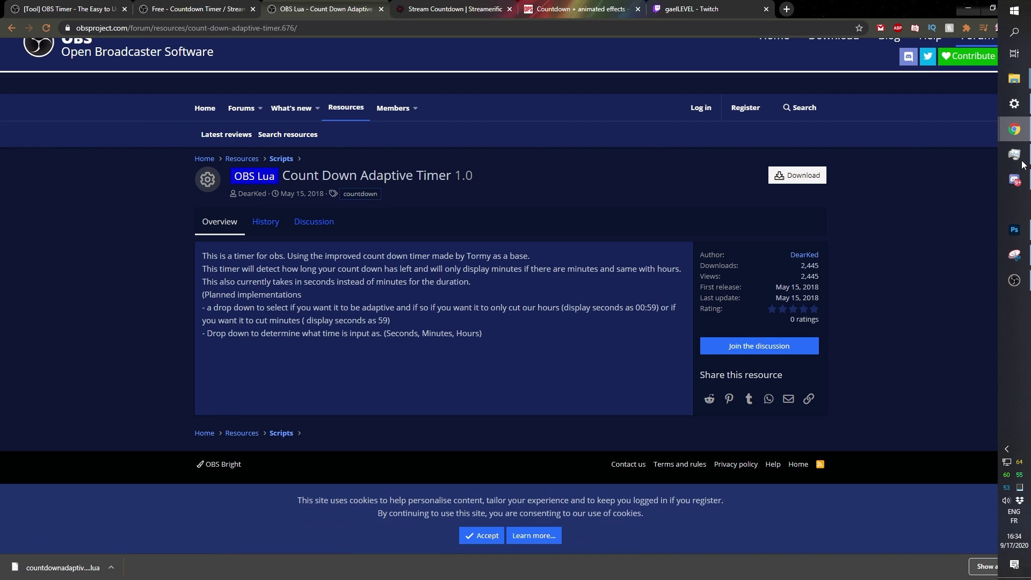
{"action": "left_click", "coordinate": [1014, 280]}
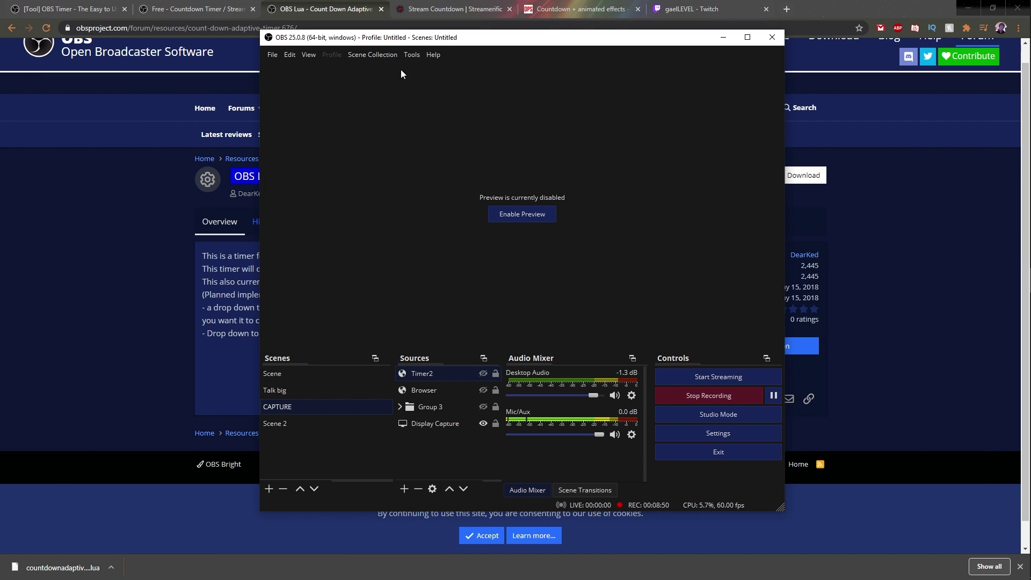
Step: Load countdownadaptivetime.lua from the downloads folder as a script and set its duration to 300 seconds
{"action": "left_click", "coordinate": [411, 55]}
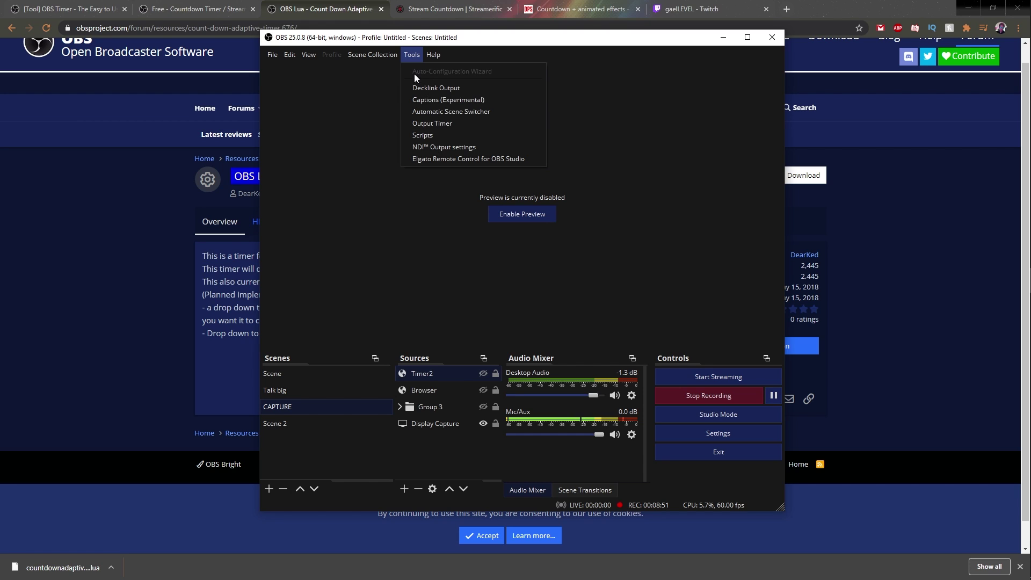
{"action": "left_click", "coordinate": [415, 138]}
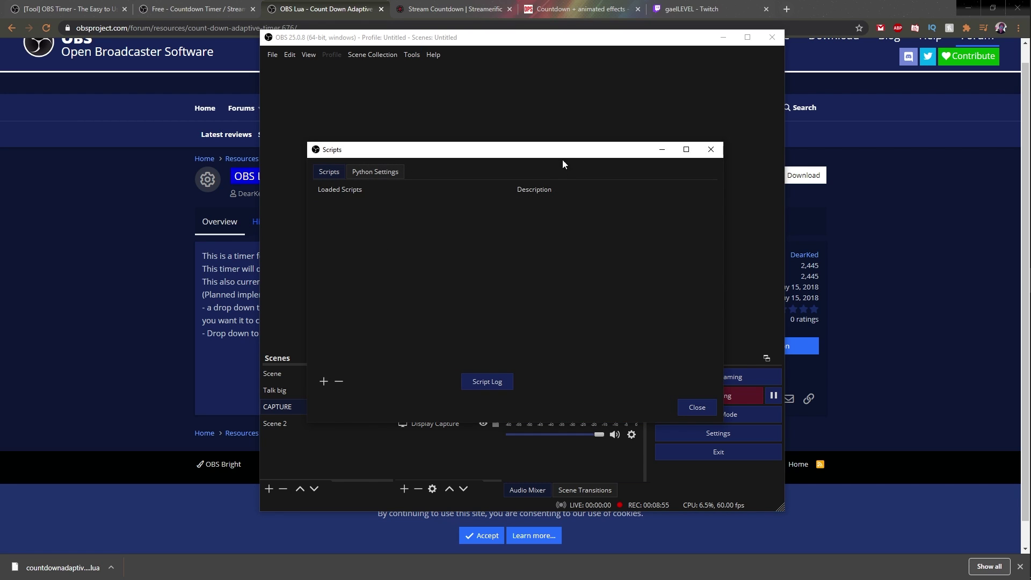
{"action": "left_click_drag", "start_coordinate": [551, 152], "coordinate": [581, 105]}
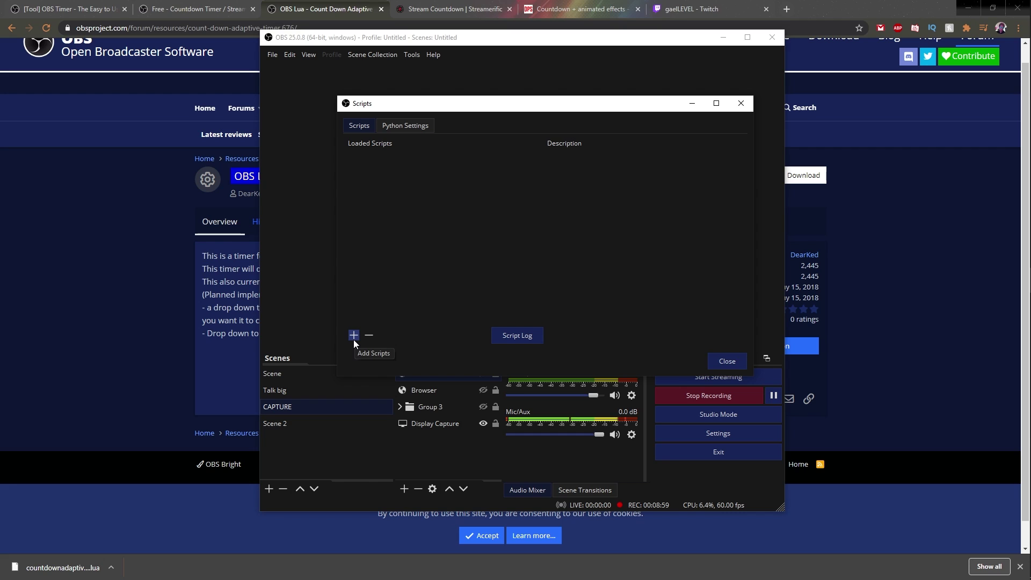
{"action": "left_click", "coordinate": [353, 337]}
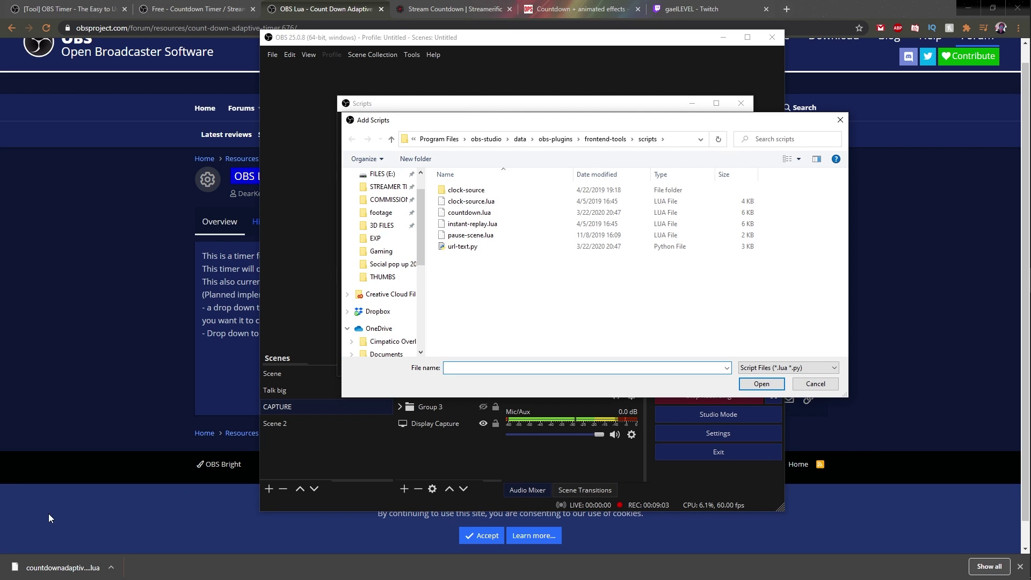
{"action": "scroll", "coordinate": [379, 217], "scroll_direction": "up", "scroll_amount": 3}
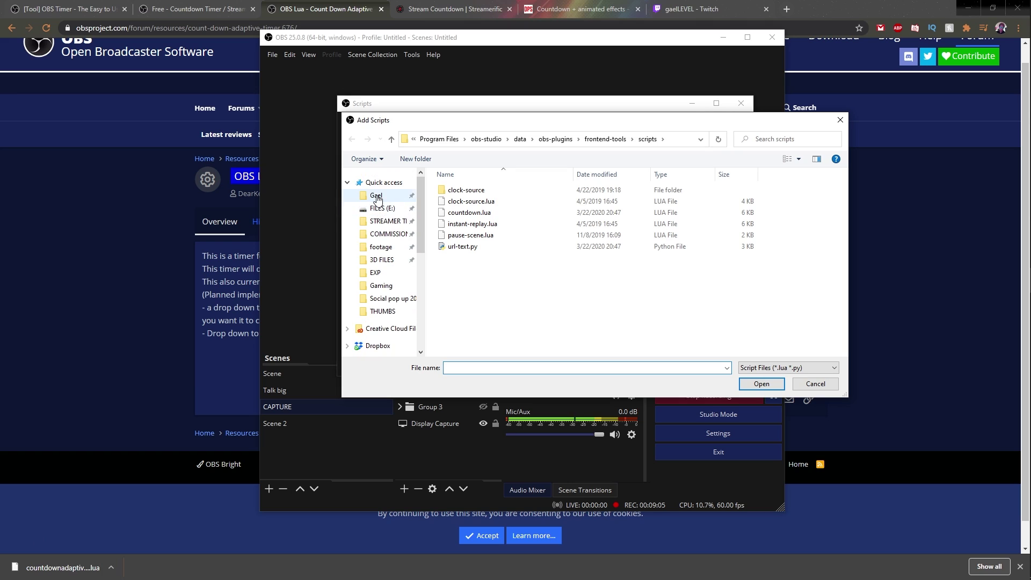
{"action": "left_click", "coordinate": [376, 196]}
{"action": "left_click", "coordinate": [472, 190]}
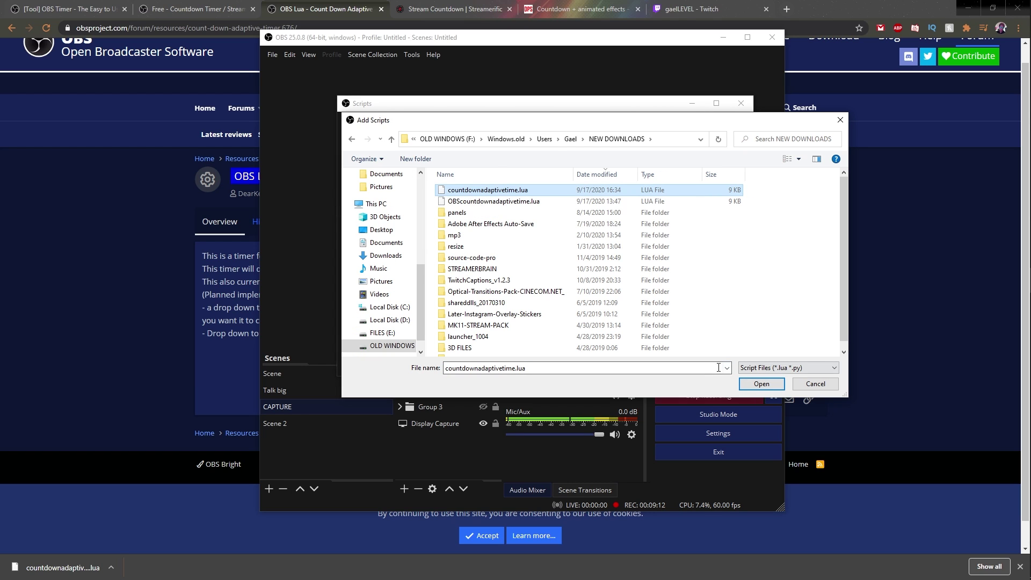
{"action": "left_click", "coordinate": [755, 389]}
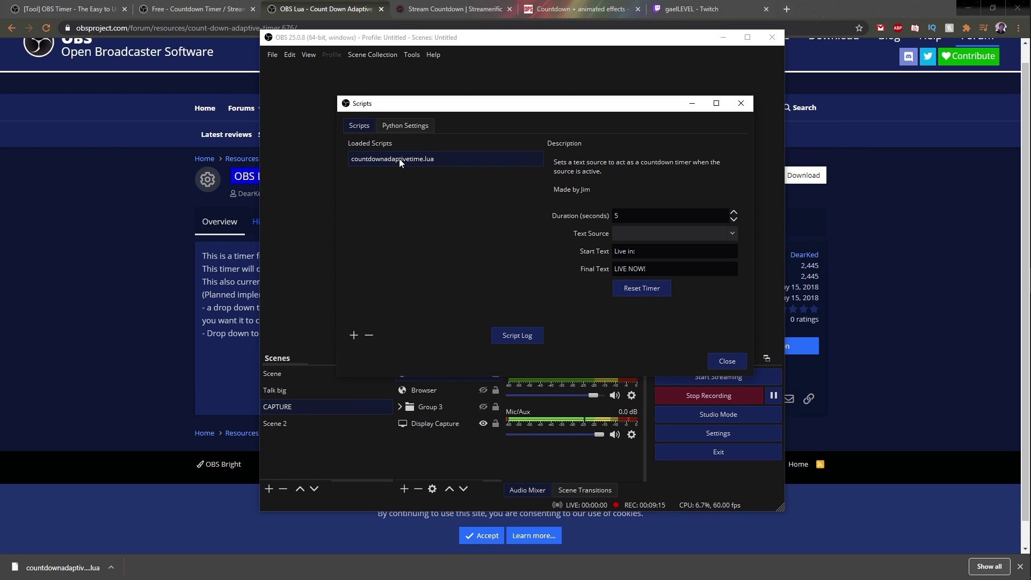
{"action": "double_click", "coordinate": [629, 214]}
{"action": "type", "text": "300"}
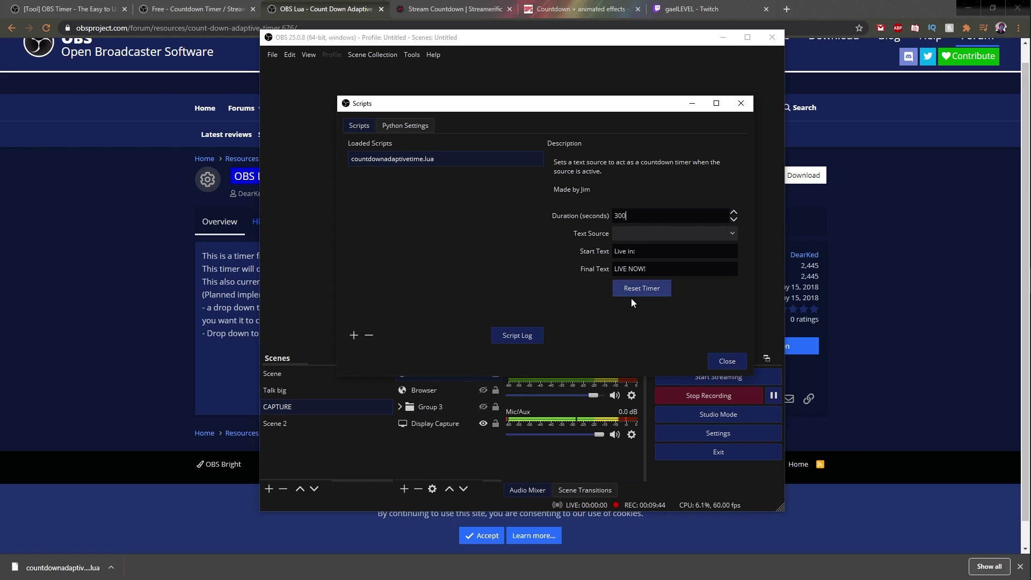
Step: Add a Text (GDI+) source named 'Timer text' that reads 'Live in:'
{"action": "left_click", "coordinate": [404, 488]}
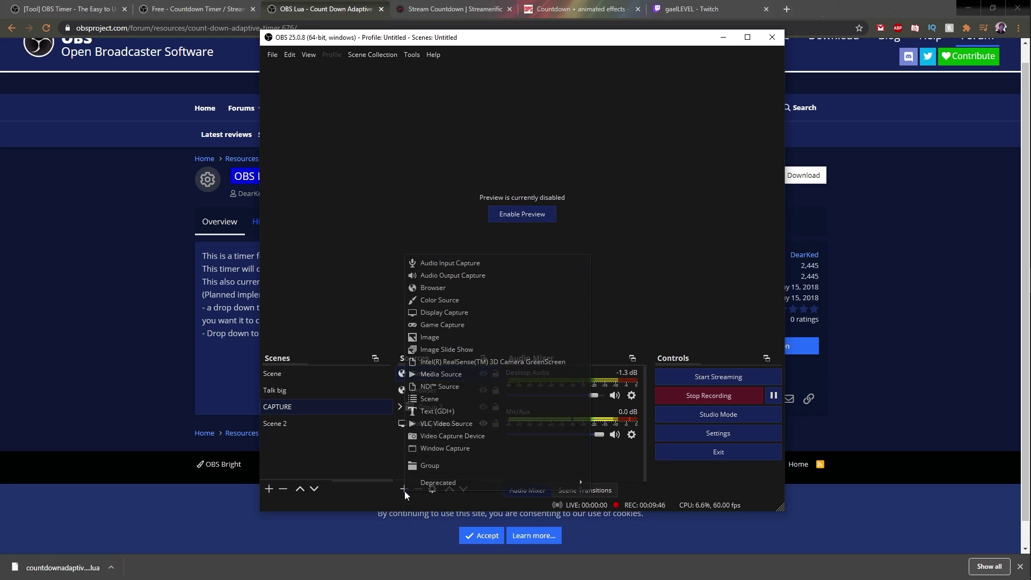
{"action": "left_click", "coordinate": [445, 413]}
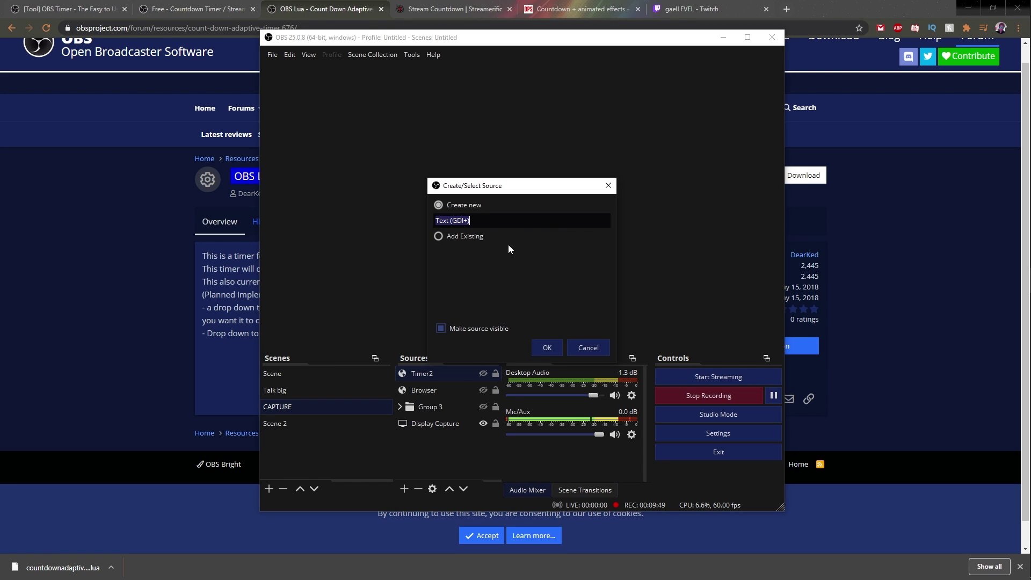
{"action": "type", "text": "Timer text"}
{"action": "left_click", "coordinate": [539, 348]}
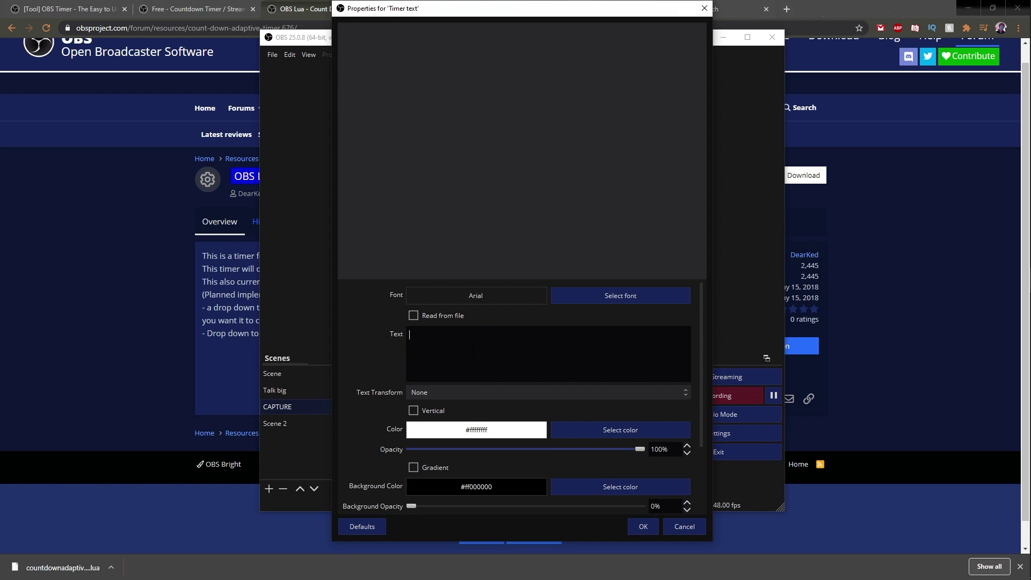
{"action": "type", "text": "Live in"}
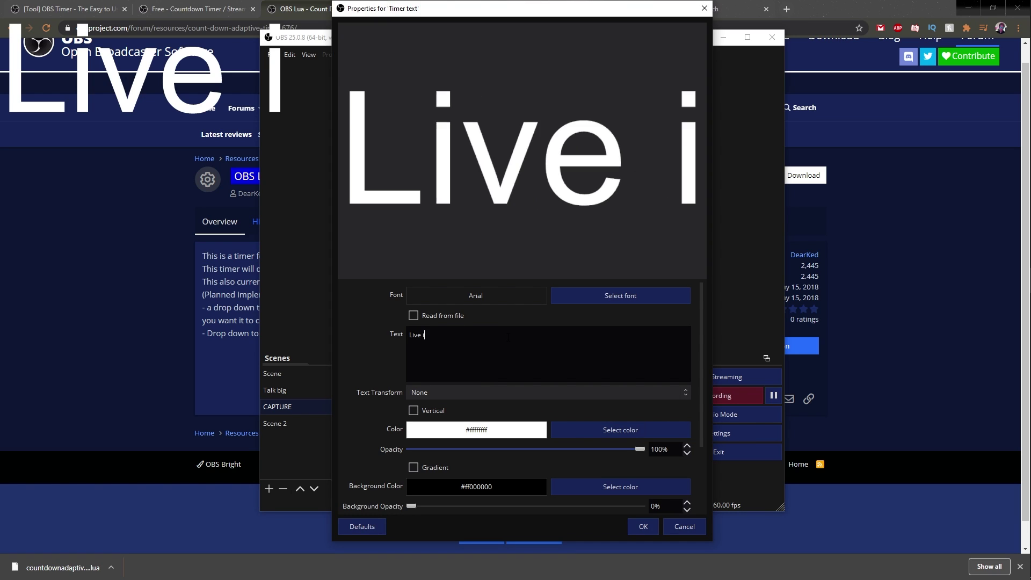
{"action": "left_click", "coordinate": [643, 527]}
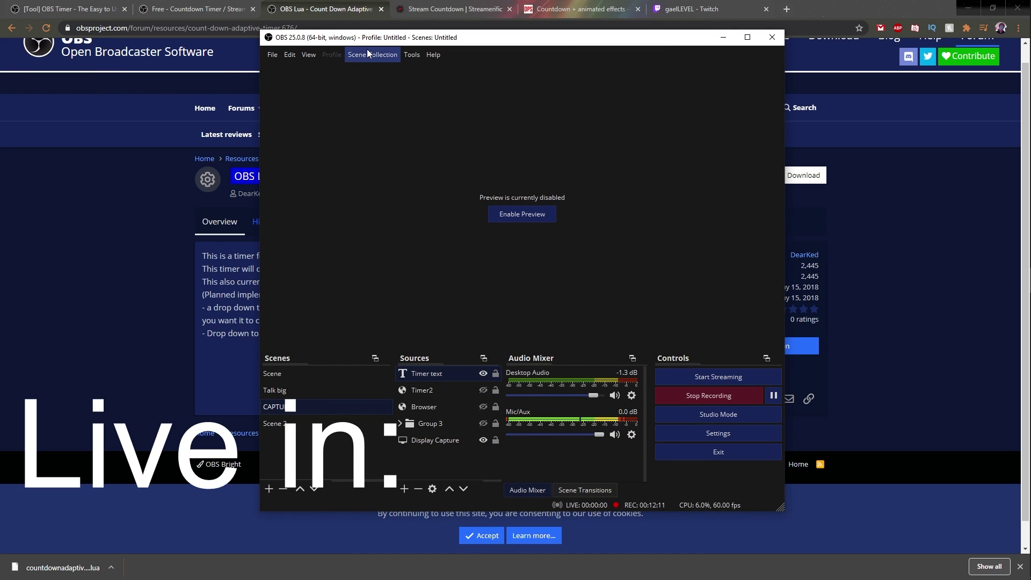
Step: Point the Lua countdown script at the 'Timer text' source and reset it to 05:00
{"action": "left_click", "coordinate": [411, 53]}
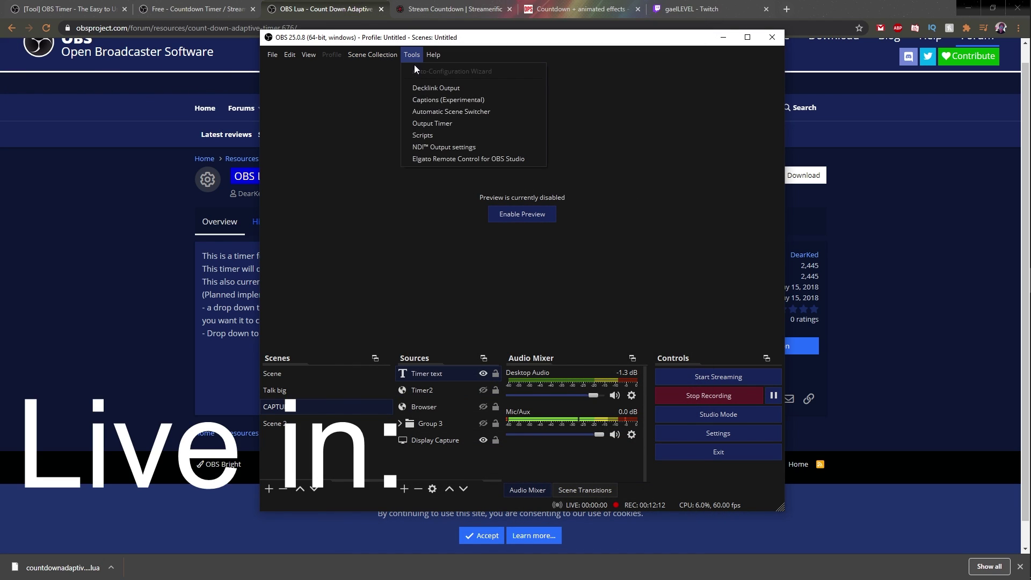
{"action": "left_click", "coordinate": [421, 134]}
{"action": "left_click_drag", "start_coordinate": [660, 91], "coordinate": [780, 74]}
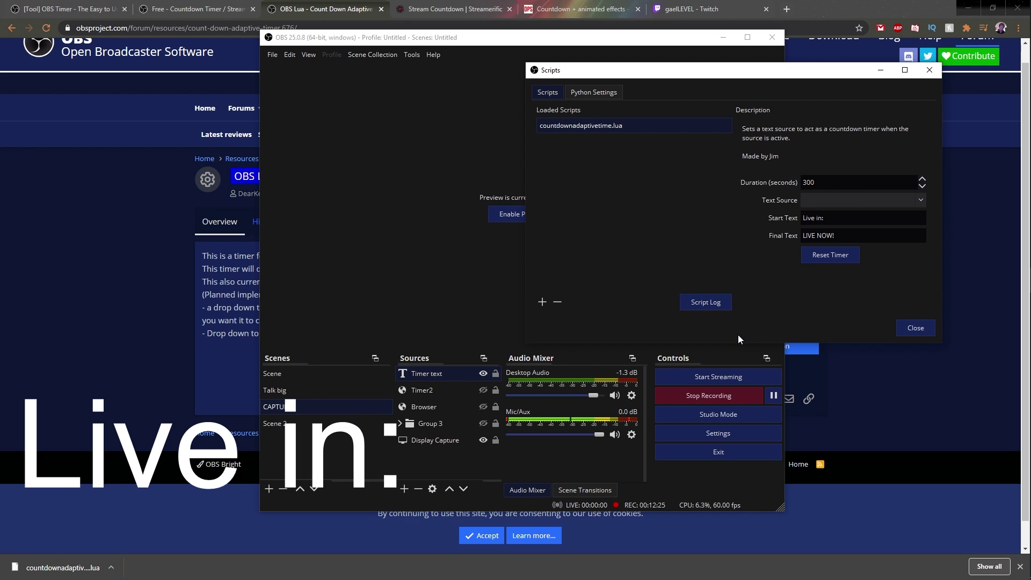
{"action": "type", "text": "Timer text"}
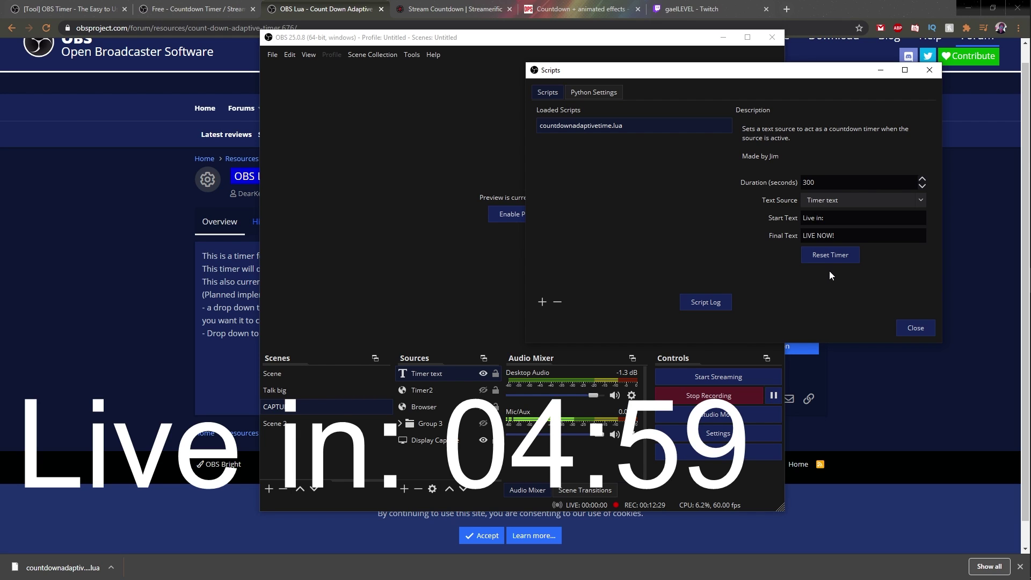
{"action": "left_click", "coordinate": [829, 256]}
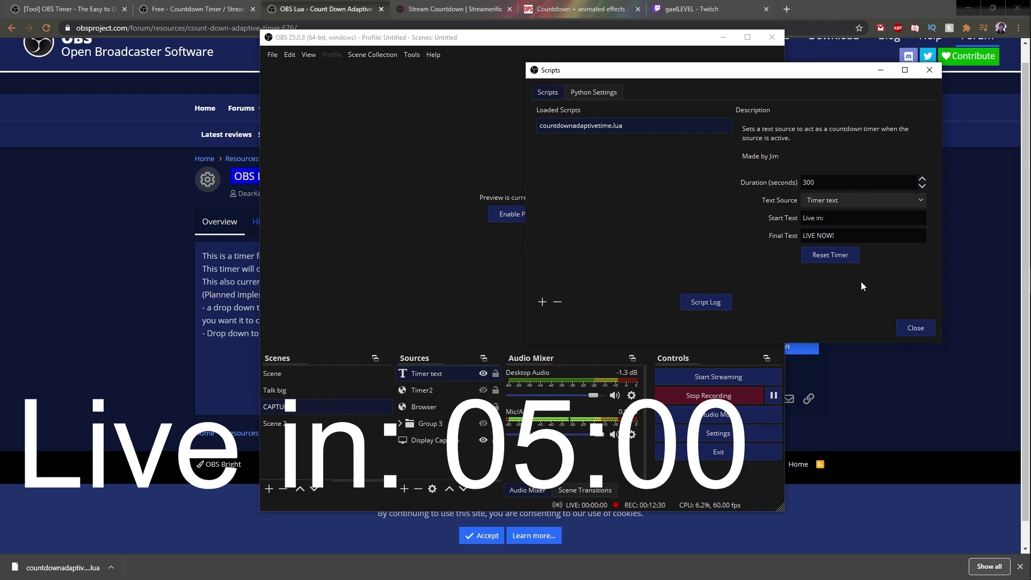
{"action": "left_click", "coordinate": [905, 330]}
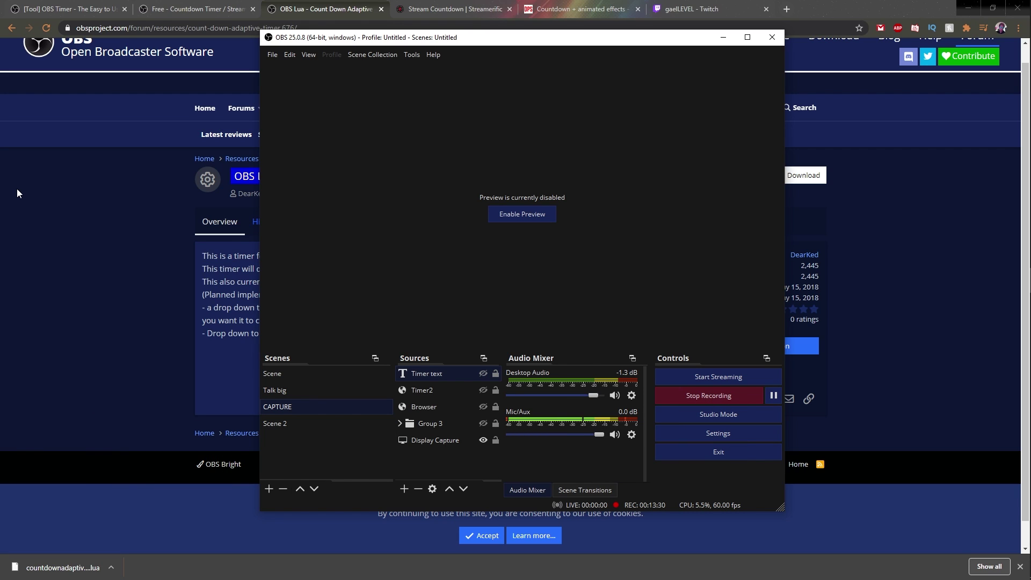
Step: Follow the Countdown Timer / Stream Timer forum resource to its Google Drive download page
{"action": "left_click", "coordinate": [64, 186]}
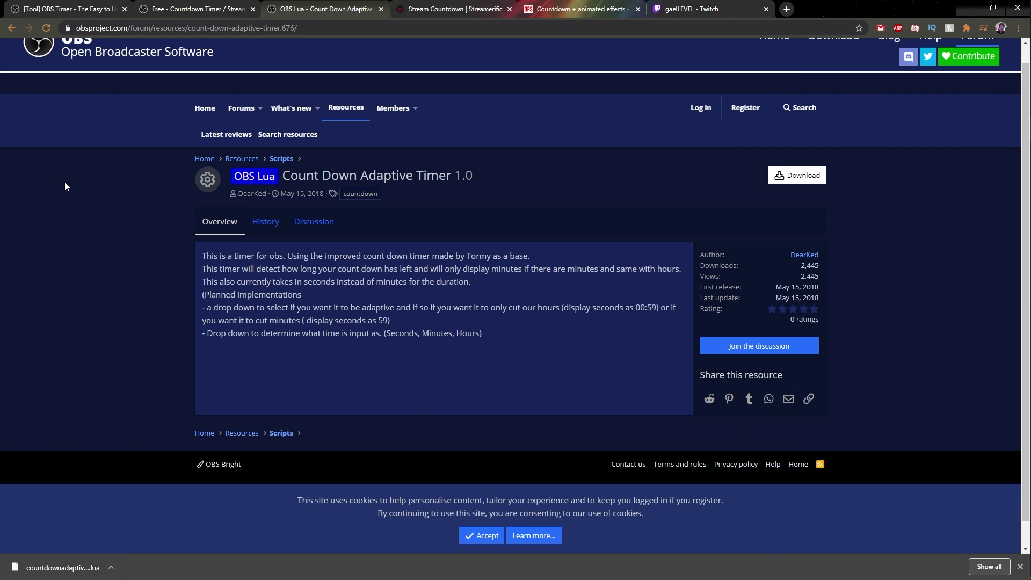
{"action": "left_click", "coordinate": [191, 8]}
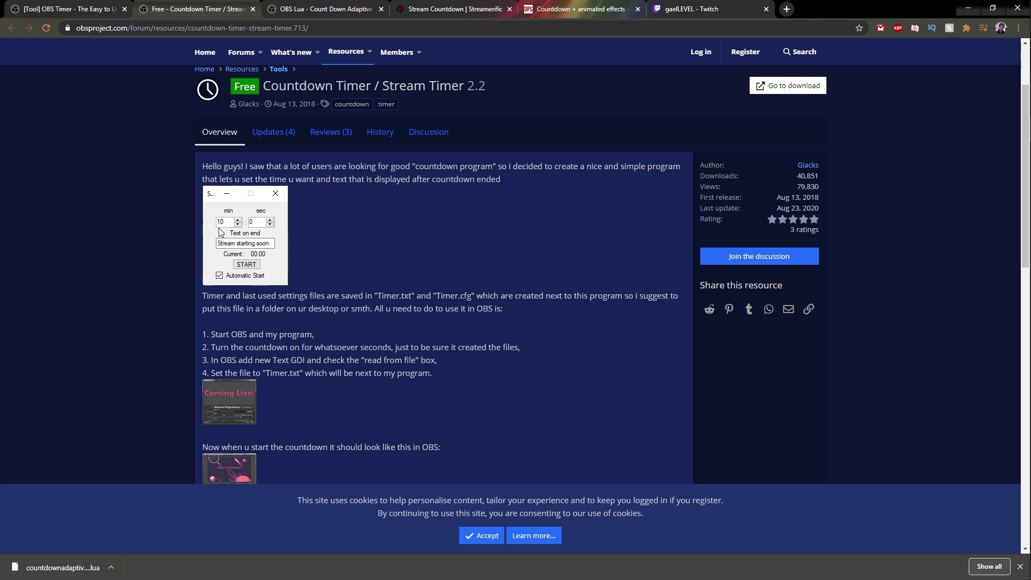
{"action": "scroll", "coordinate": [220, 231], "scroll_direction": "up", "scroll_amount": 2}
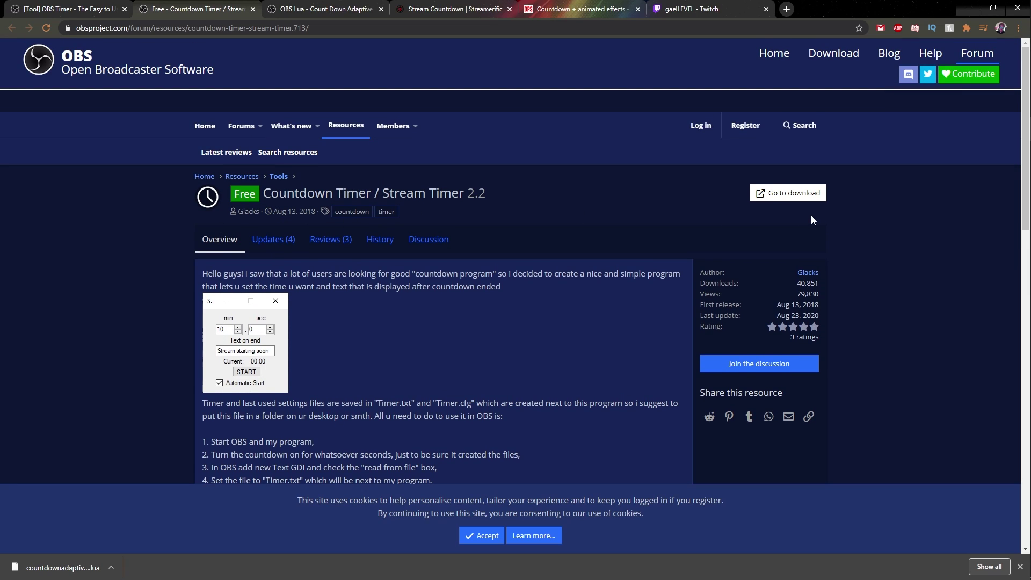
{"action": "scroll", "coordinate": [417, 323], "scroll_direction": "down", "scroll_amount": 4}
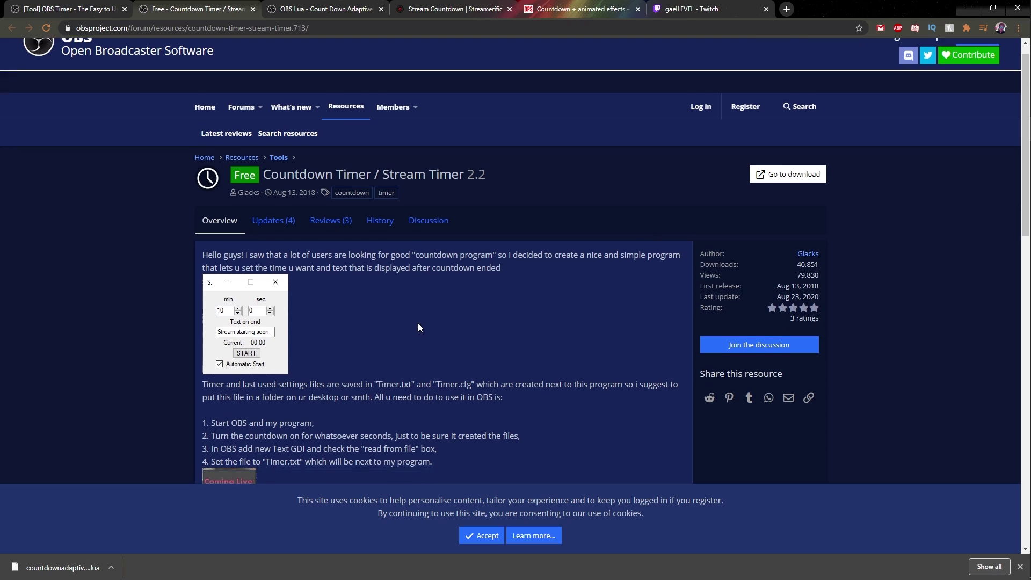
{"action": "scroll", "coordinate": [413, 281], "scroll_direction": "up", "scroll_amount": 2}
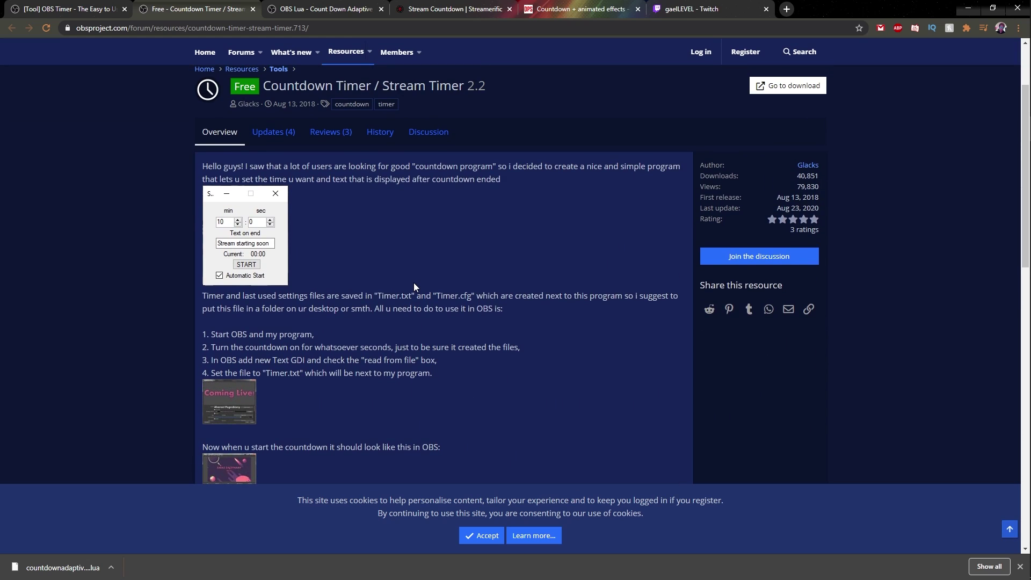
{"action": "left_click", "coordinate": [791, 86]}
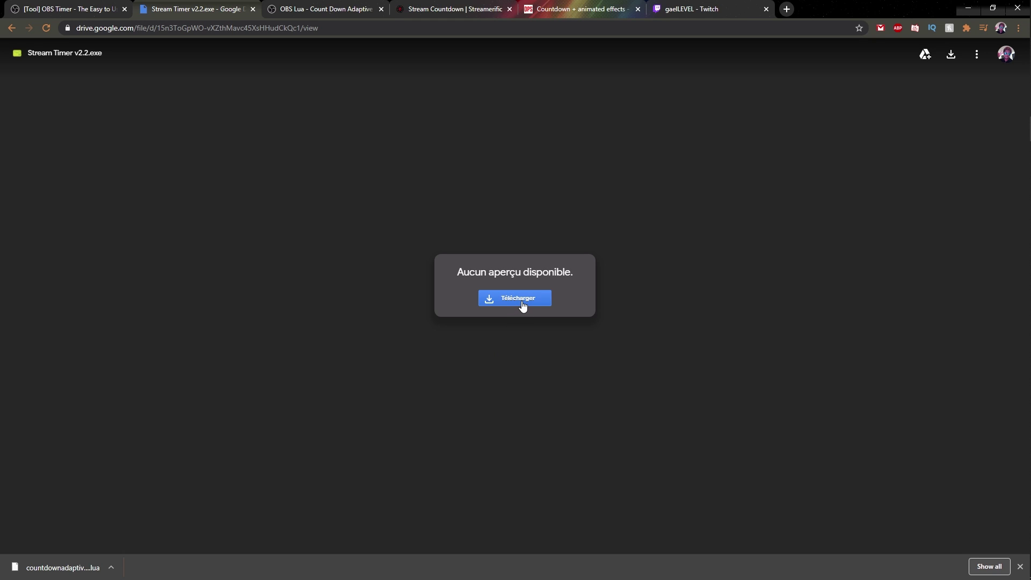
Step: Download Stream Timer v2.2.exe, run it despite the unrecognized-app warning, and reposition its window
{"action": "left_click", "coordinate": [521, 302]}
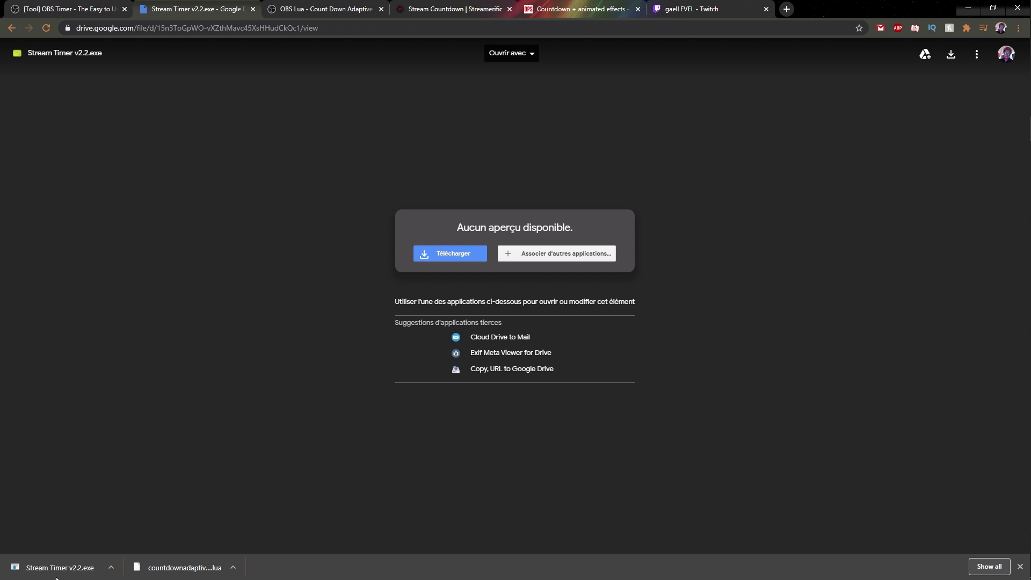
{"action": "left_click", "coordinate": [74, 568]}
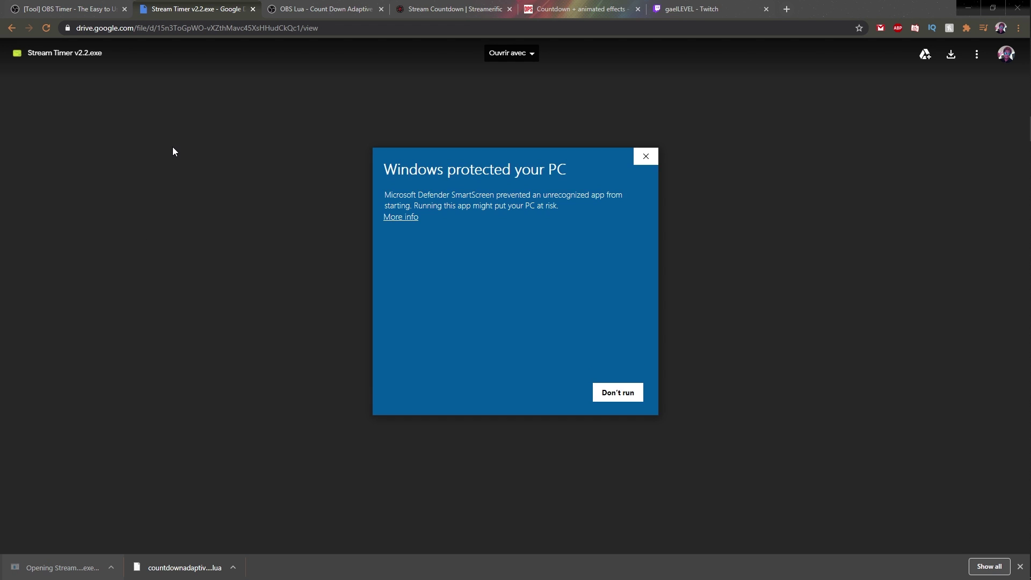
{"action": "left_click", "coordinate": [404, 217]}
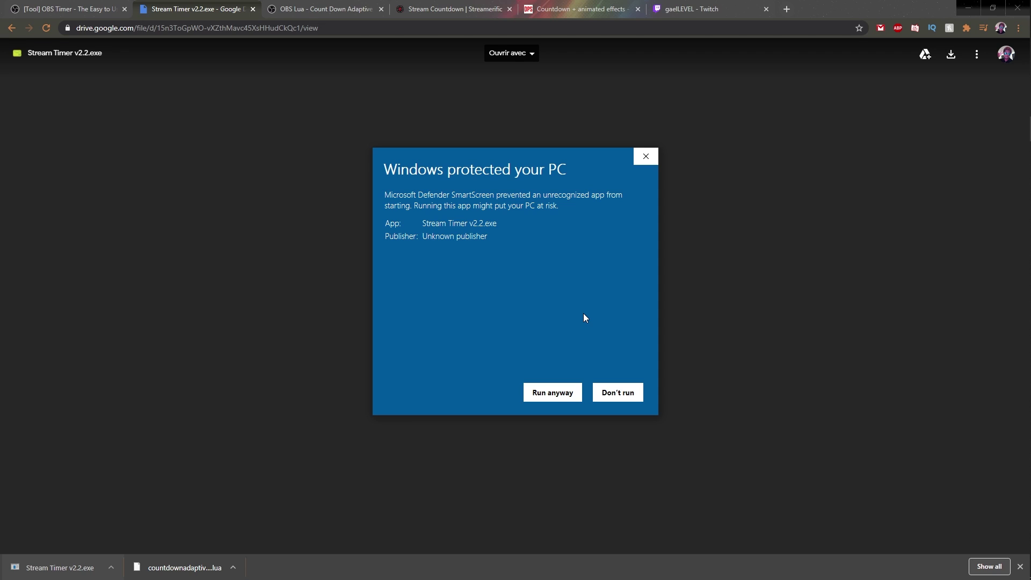
{"action": "left_click", "coordinate": [569, 397]}
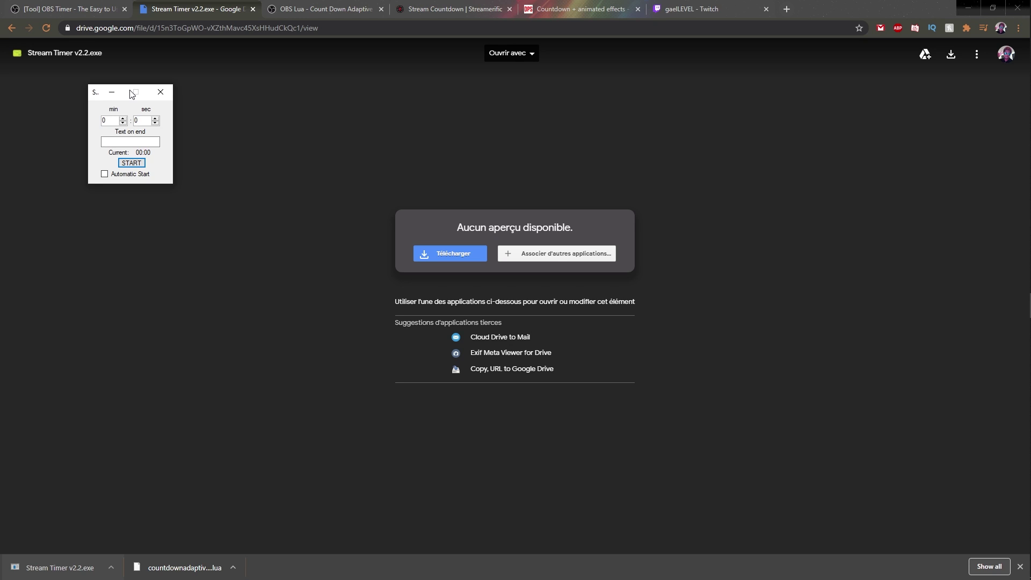
{"action": "left_click_drag", "start_coordinate": [132, 94], "coordinate": [191, 119]}
Step: Set the Stream Timer countdown to 5 minutes with 'LIVE NOW!' as the end text
{"action": "mouse_move", "coordinate": [1026, 303]}
{"action": "left_click", "coordinate": [1014, 280]}
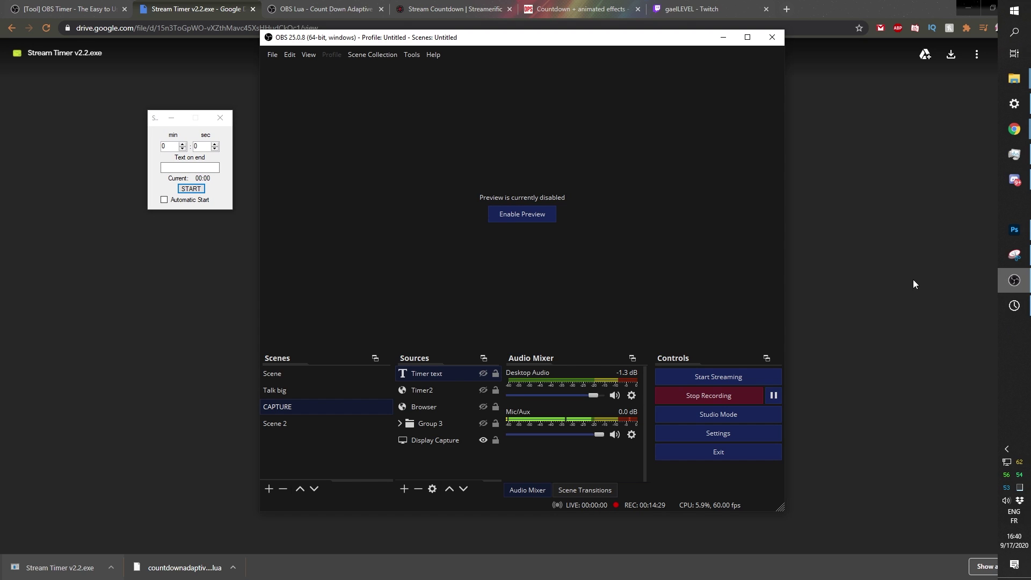
{"action": "left_click", "coordinate": [149, 150]}
{"action": "type", "text": "5"}
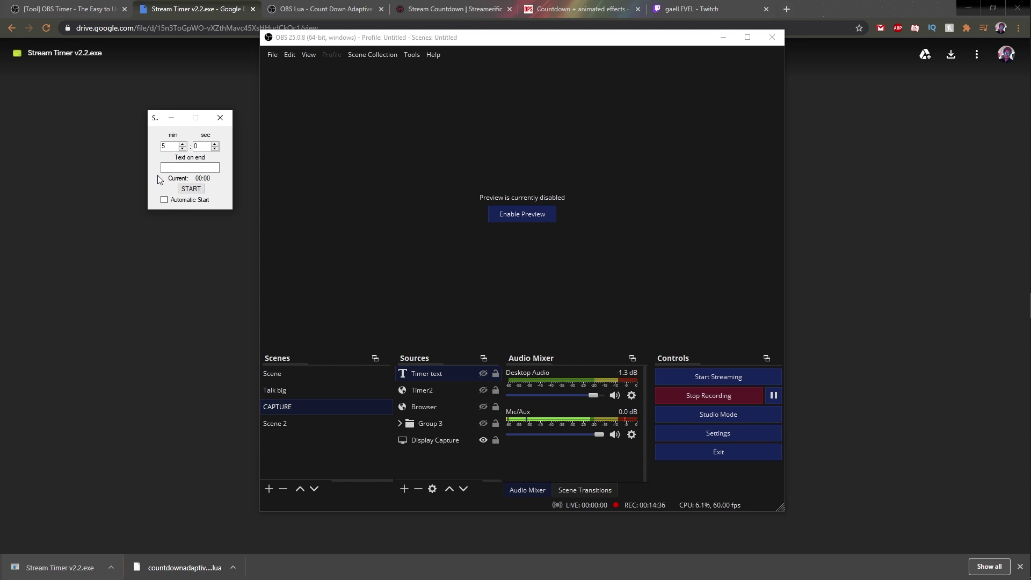
{"action": "left_click", "coordinate": [183, 167]}
{"action": "type", "text": "LIVE NOW!"}
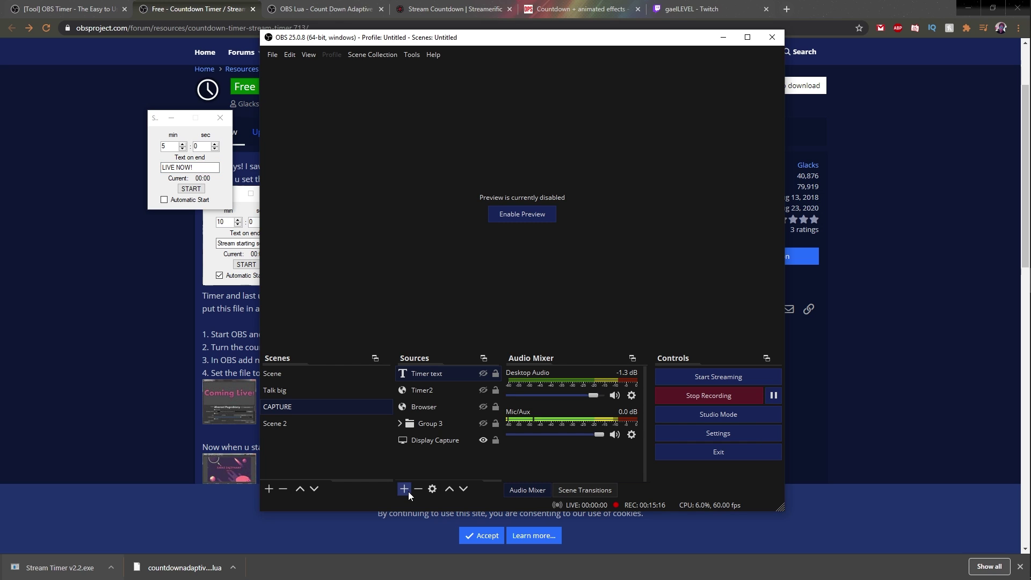
Step: Add a new Text (GDI+) source named 'Timer program'
{"action": "left_click", "coordinate": [408, 491]}
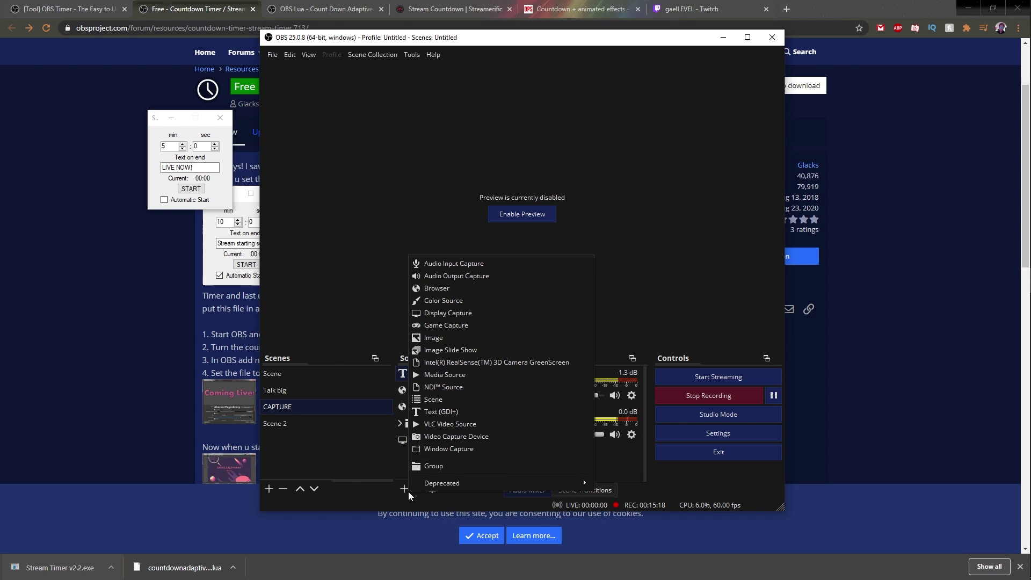
{"action": "left_click", "coordinate": [447, 411]}
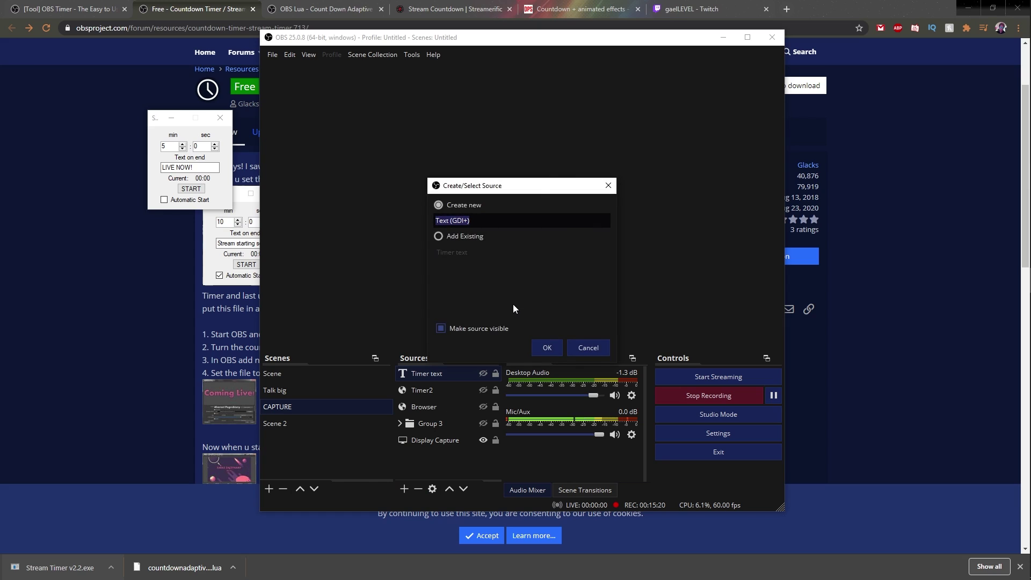
{"action": "type", "text": "Timer program"}
{"action": "key", "text": "Return"}
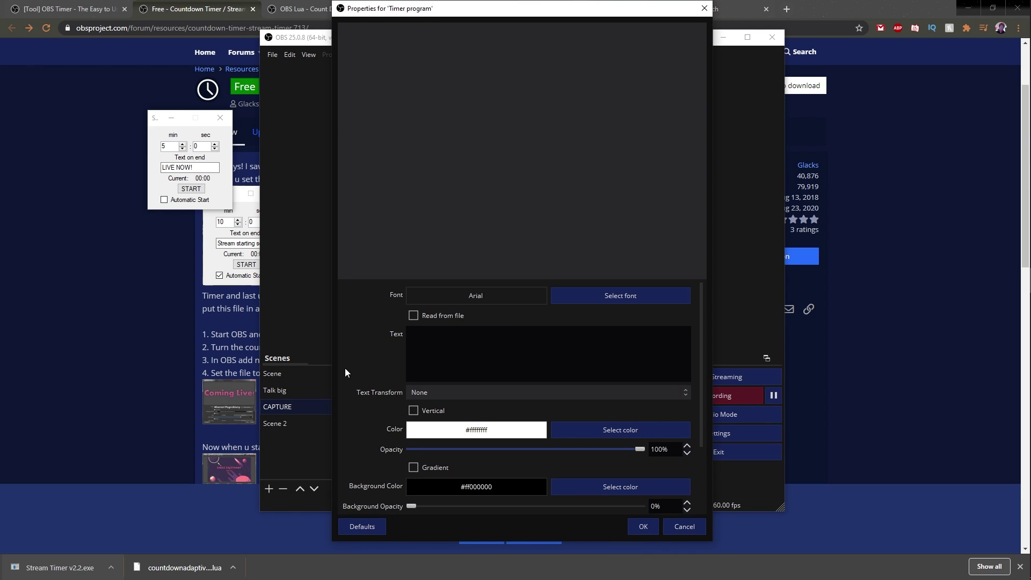
Step: Make the Timer program source read its text from Stream Timer's Timer.txt file
{"action": "left_click", "coordinate": [412, 316]}
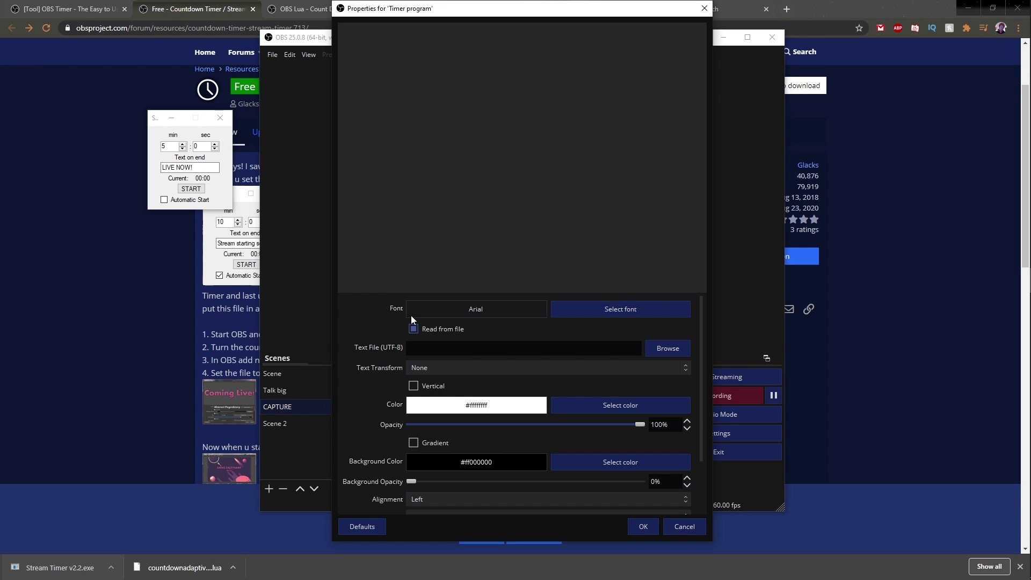
{"action": "left_click", "coordinate": [668, 348]}
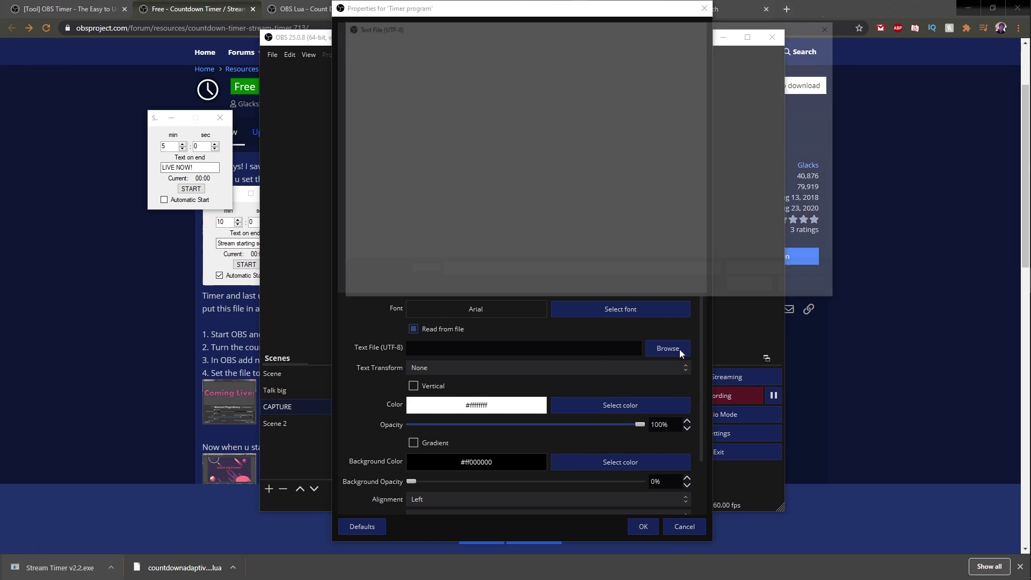
{"action": "left_click", "coordinate": [466, 96]}
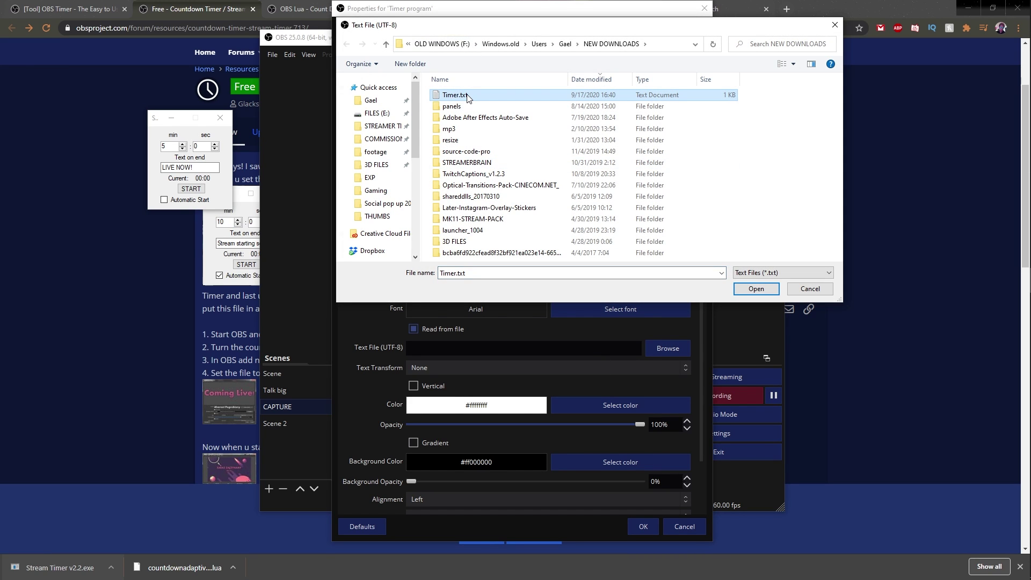
{"action": "left_click", "coordinate": [756, 289]}
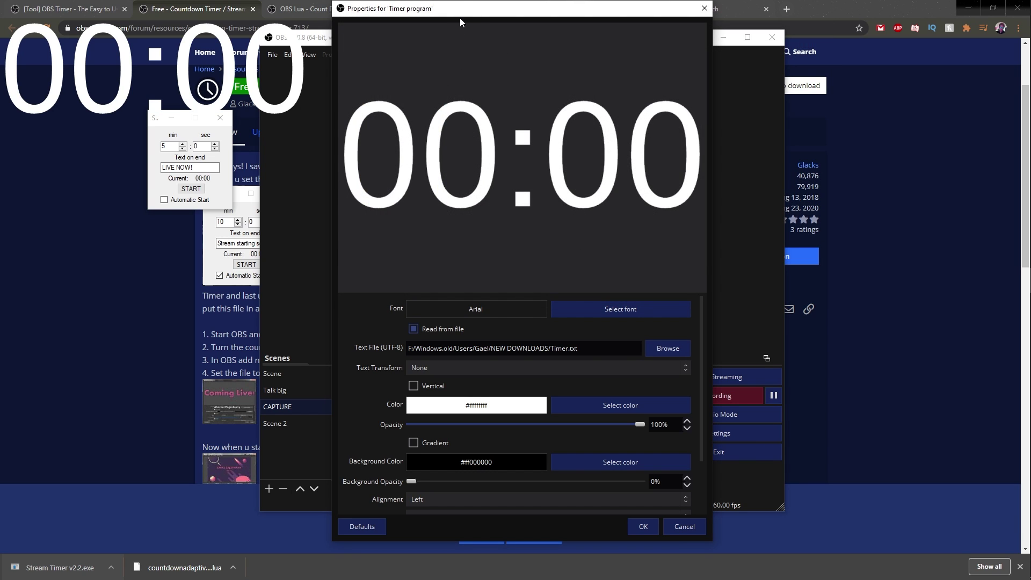
{"action": "left_click_drag", "start_coordinate": [460, 18], "coordinate": [640, 32]}
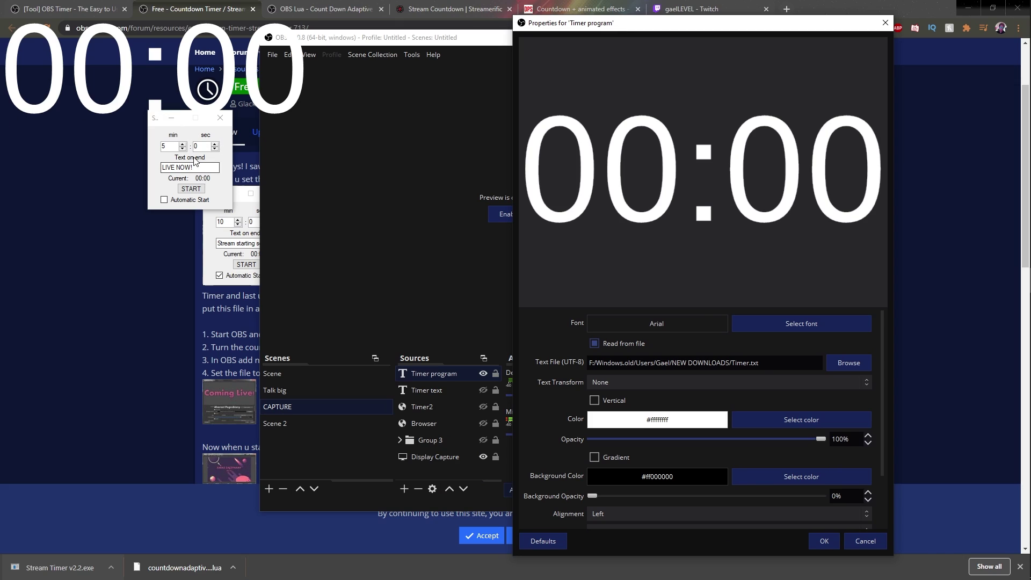
Step: Start the 5-minute Stream Timer countdown and save the Timer program source settings
{"action": "left_click", "coordinate": [191, 189]}
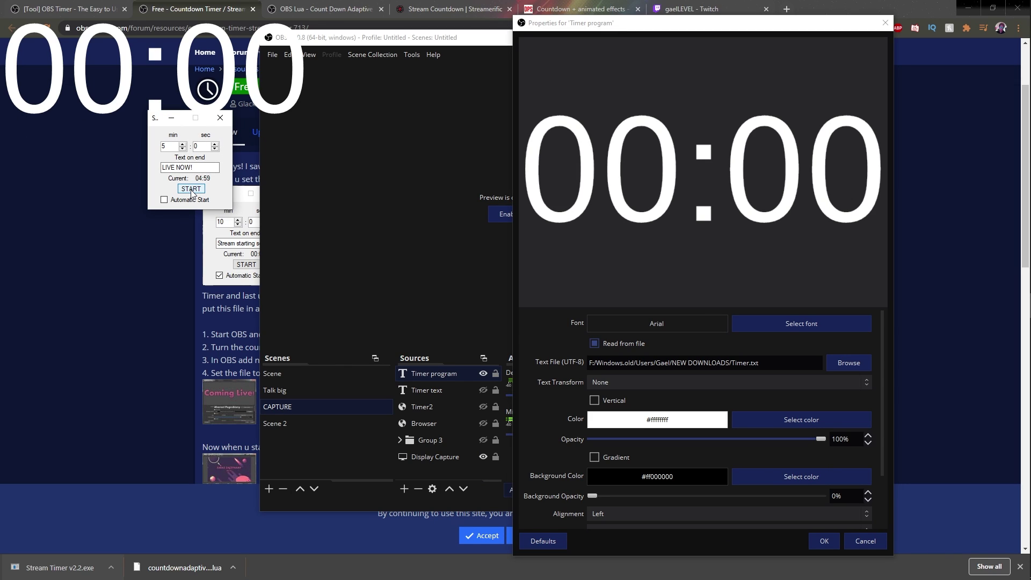
{"action": "left_click", "coordinate": [823, 540]}
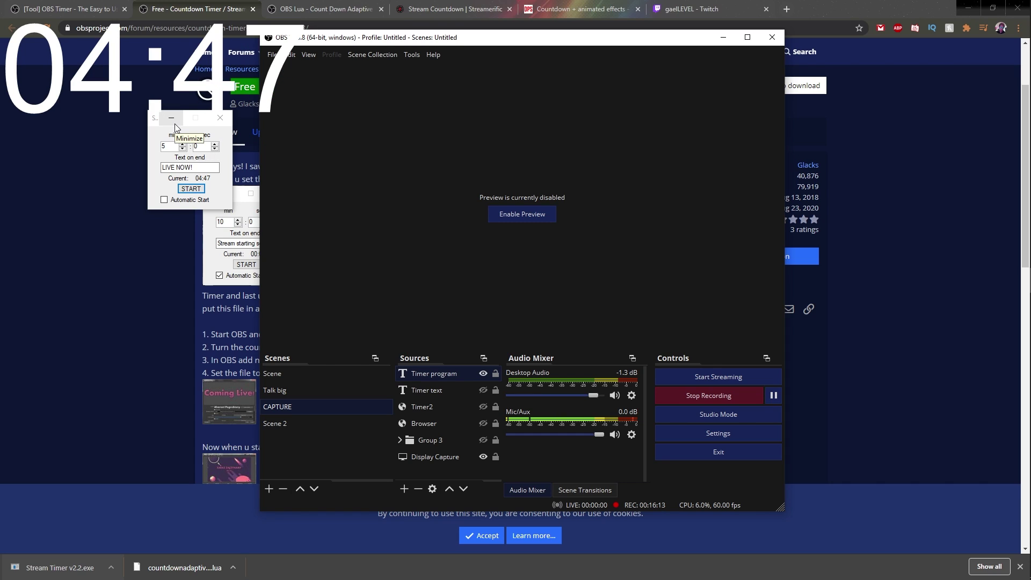
Step: Unhide the Browser countdown source so all three timers run together
{"action": "mouse_move", "coordinate": [1025, 338]}
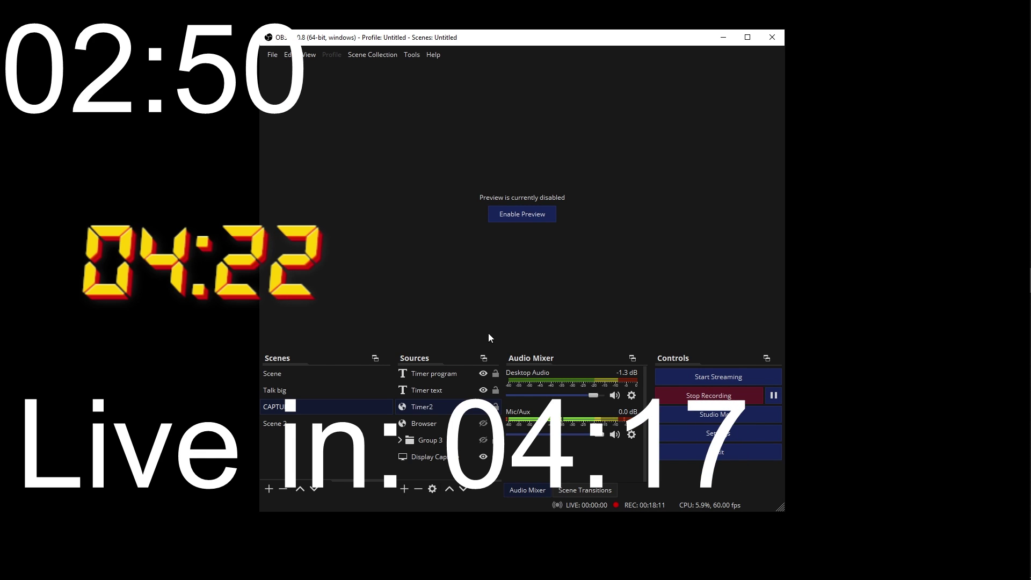
{"action": "left_click", "coordinate": [484, 425]}
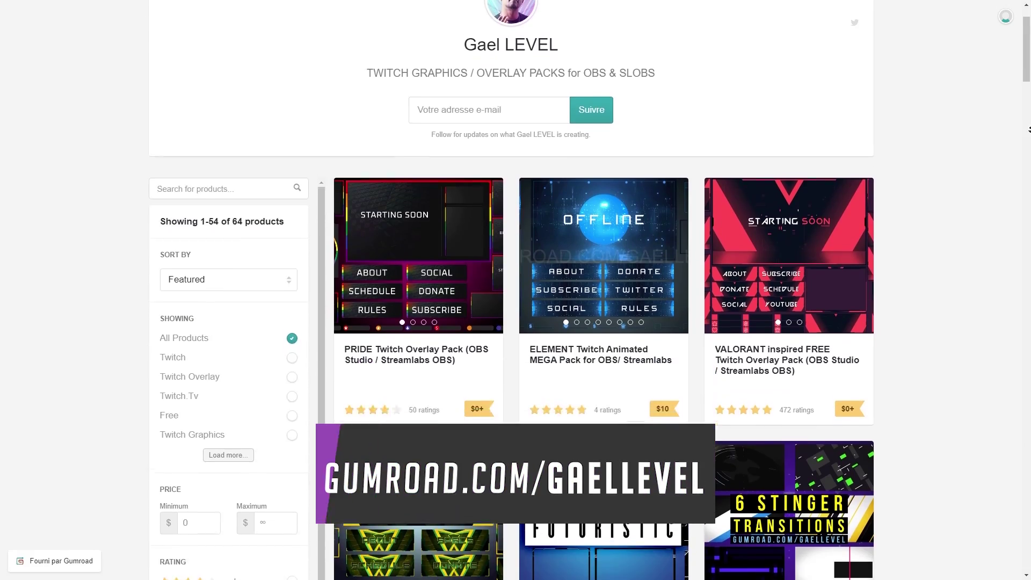
{"action": "scroll", "coordinate": [516, 290], "scroll_direction": "down", "scroll_amount": 3}
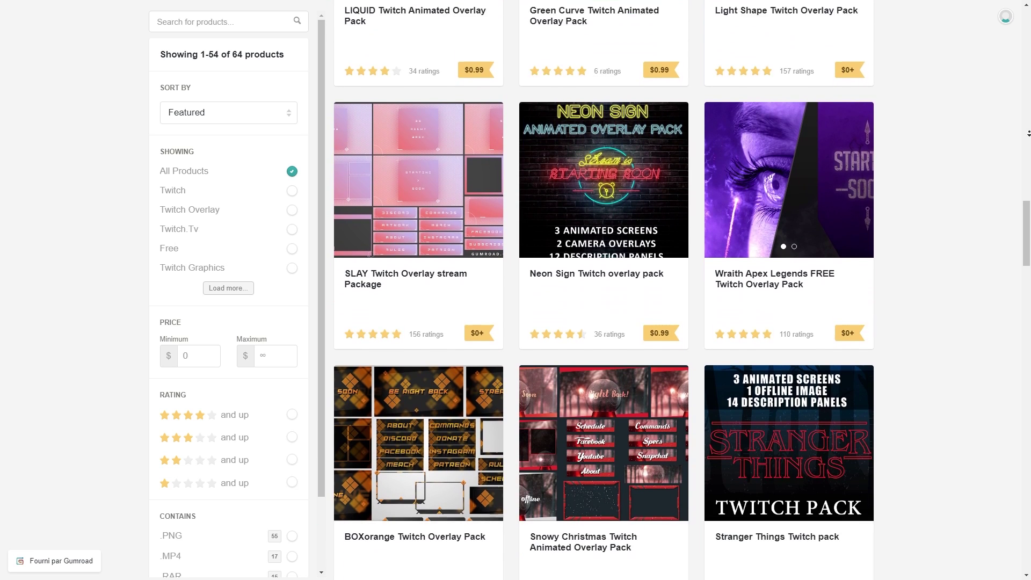
{"action": "scroll", "coordinate": [1028, 133], "scroll_direction": "down", "scroll_amount": 9}
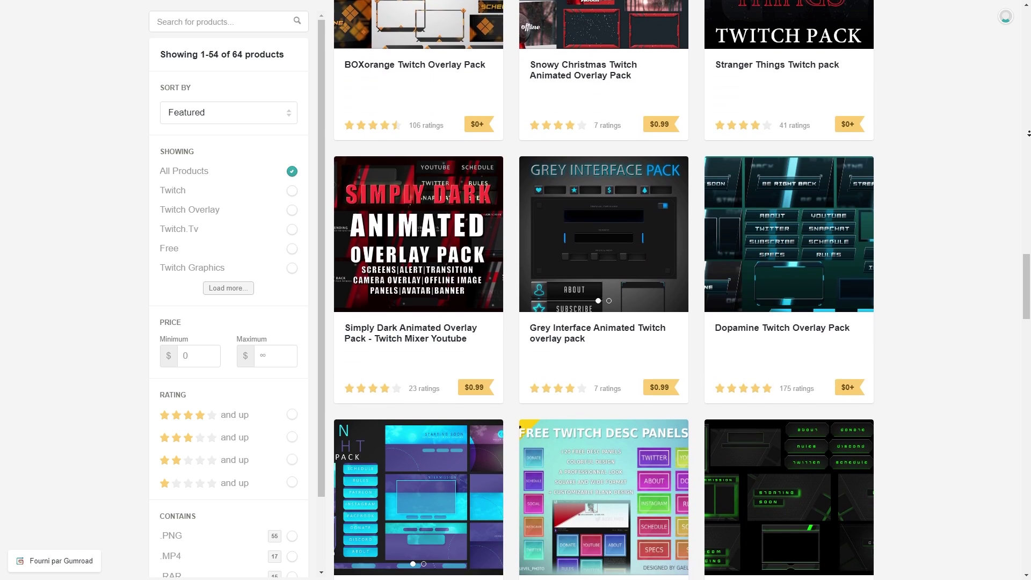
{"action": "scroll", "coordinate": [1028, 133], "scroll_direction": "down", "scroll_amount": 9}
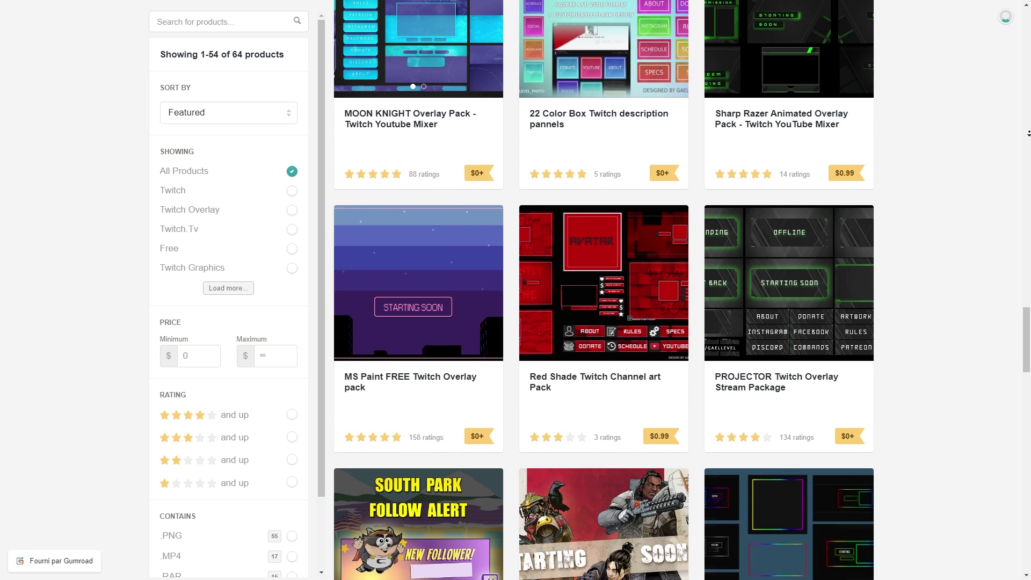
{"action": "scroll", "coordinate": [1028, 133], "scroll_direction": "down", "scroll_amount": 2}
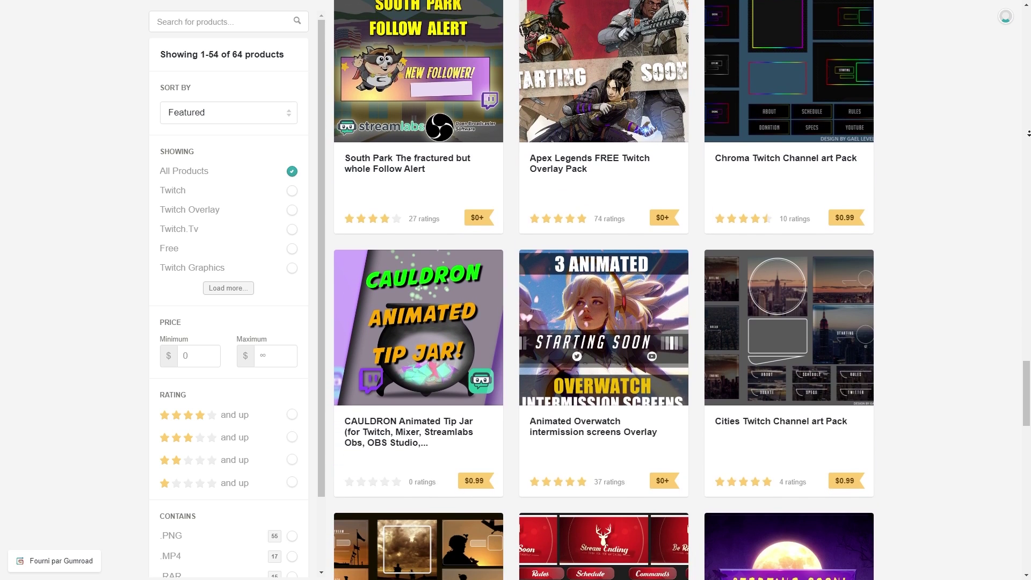